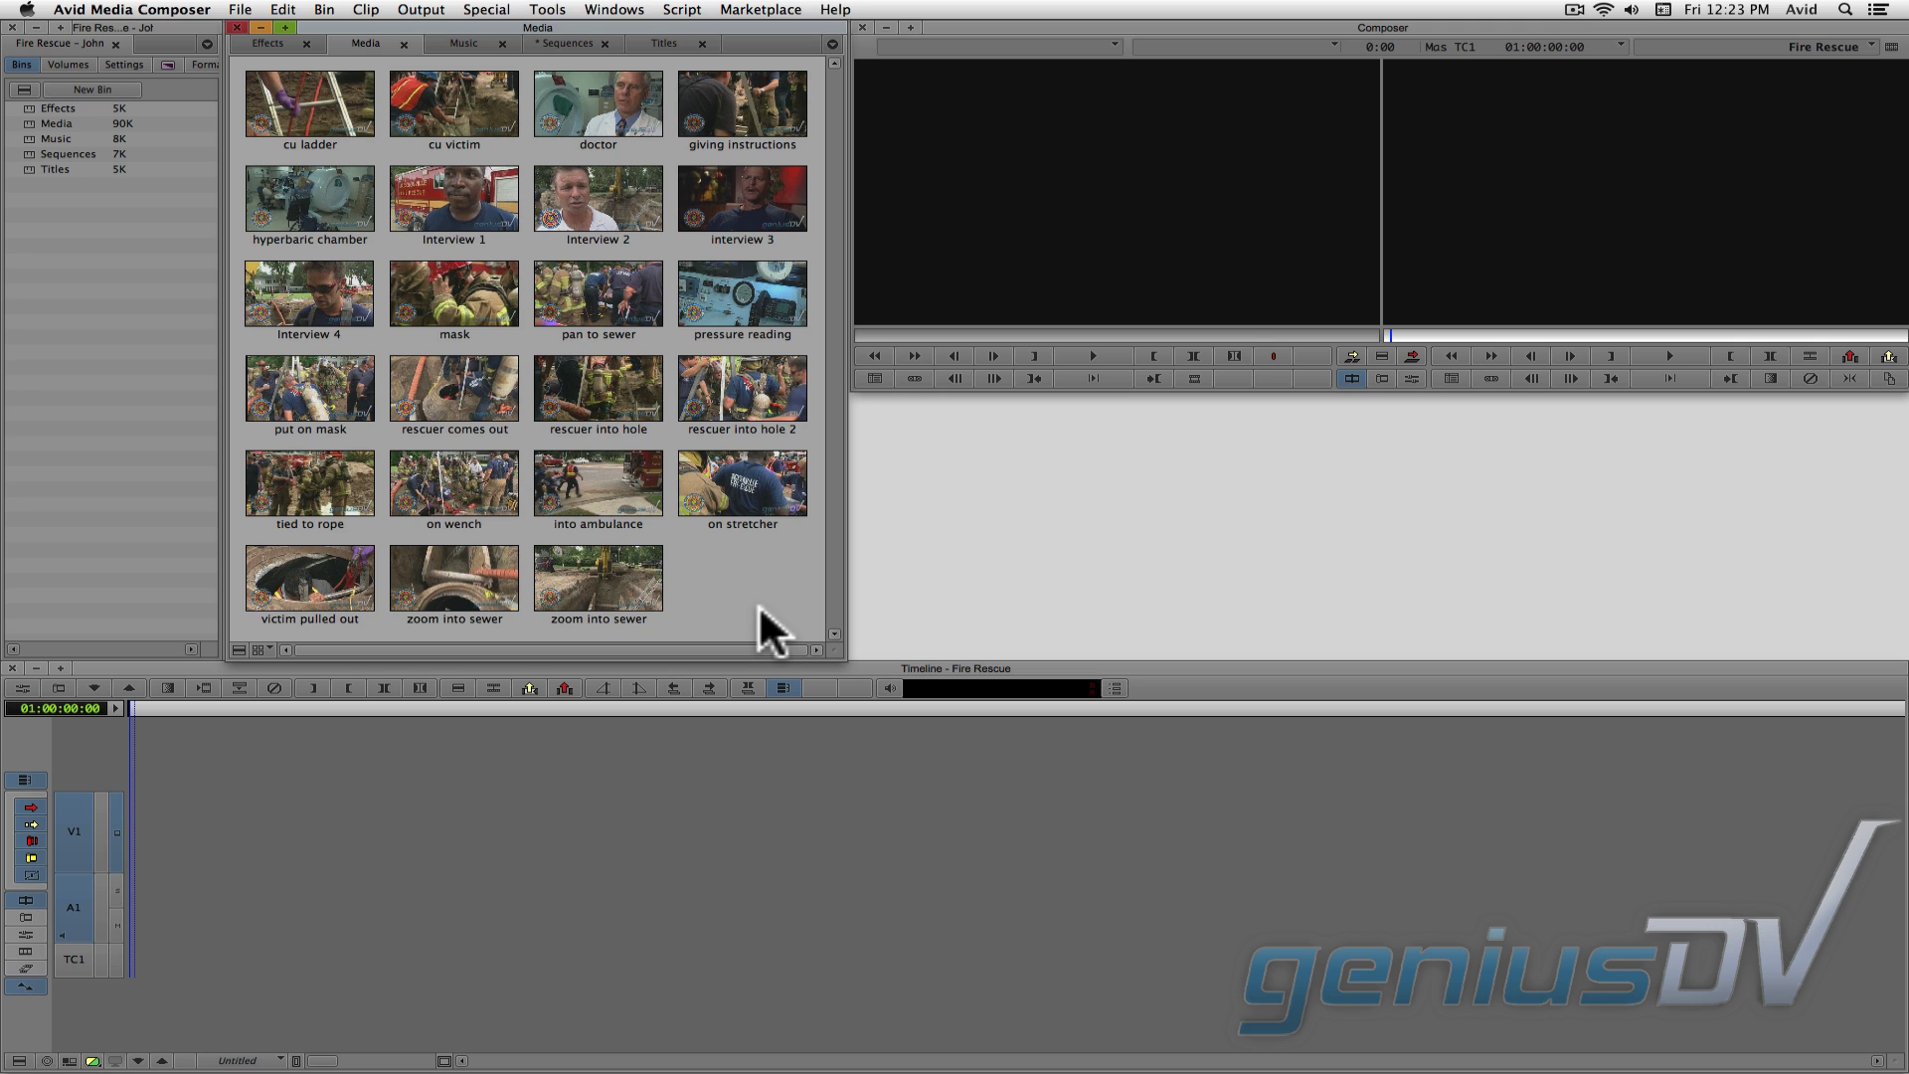
# Add the doctor clip at the start of the empty timeline and play it back from its beginning
pyautogui.click(598, 115)
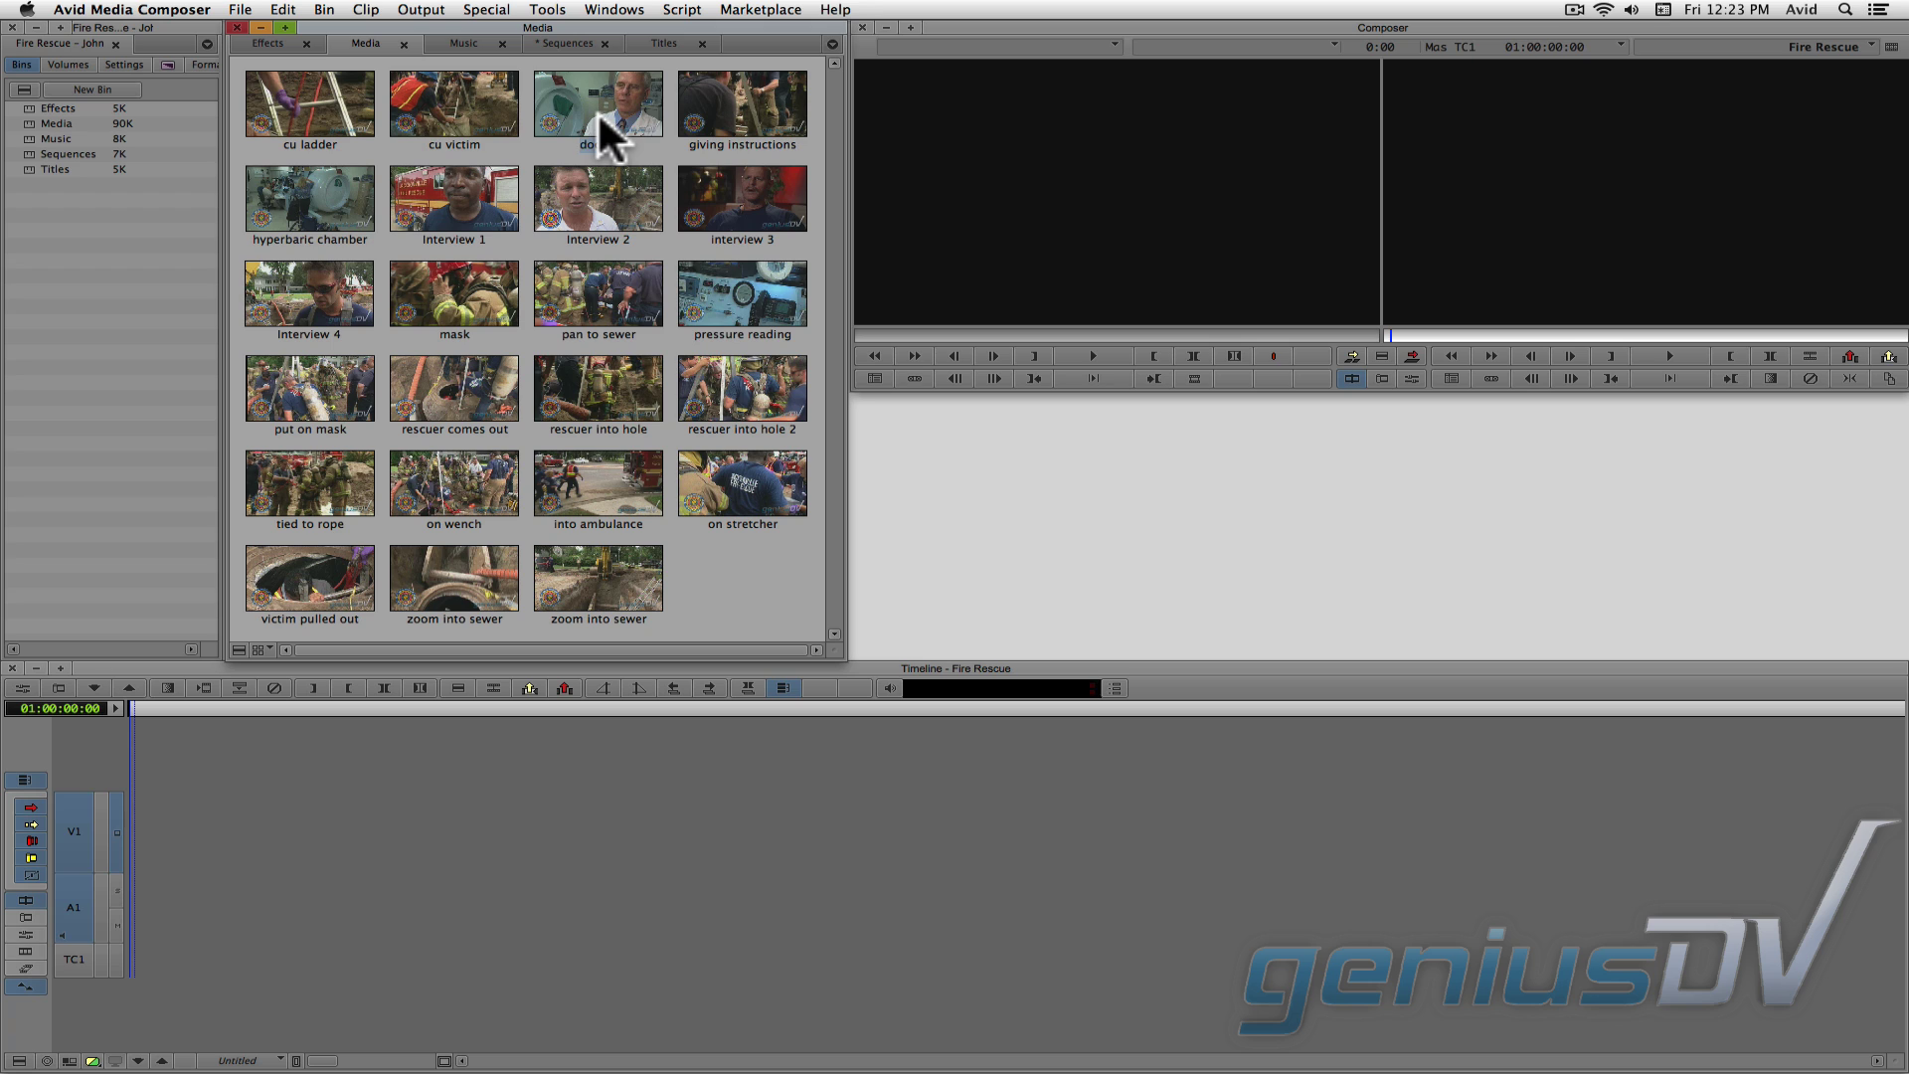
pyautogui.moveTo(600, 118); pyautogui.dragTo(283, 985)
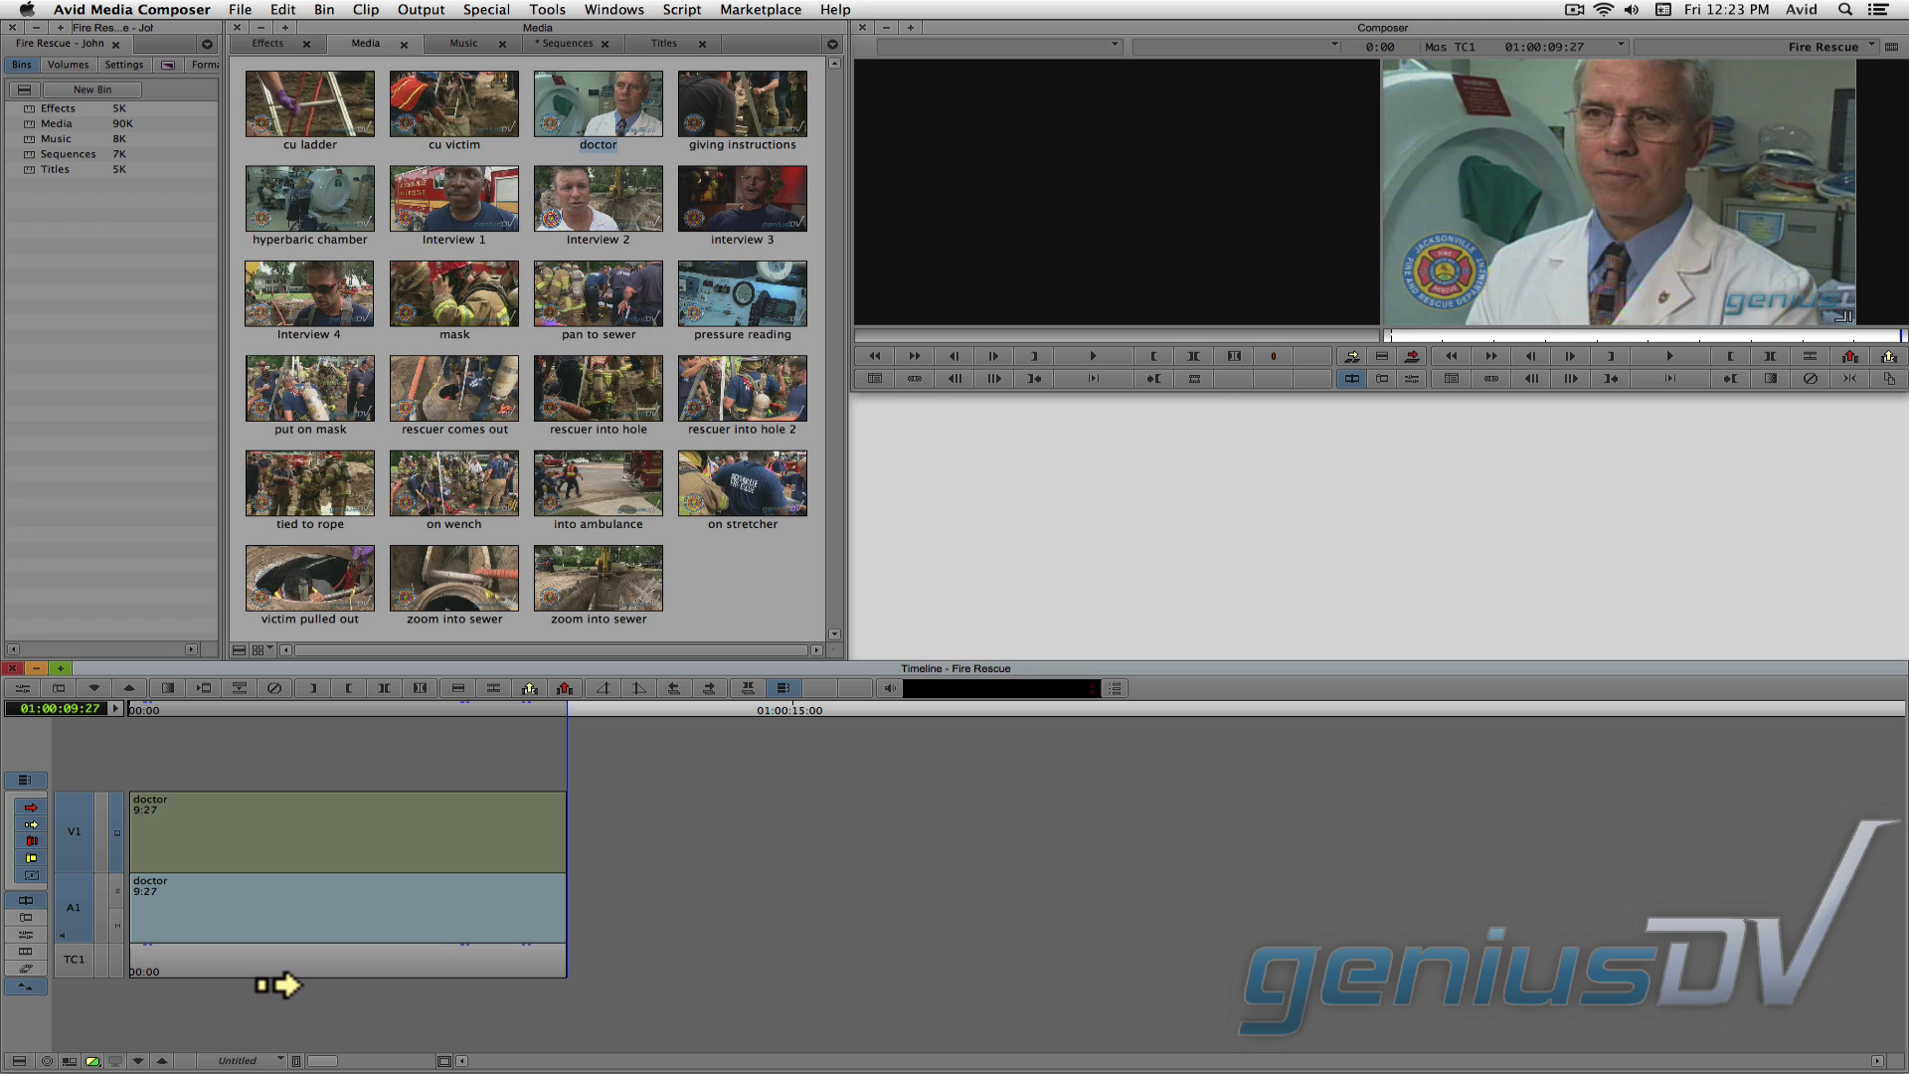
pyautogui.click(237, 950)
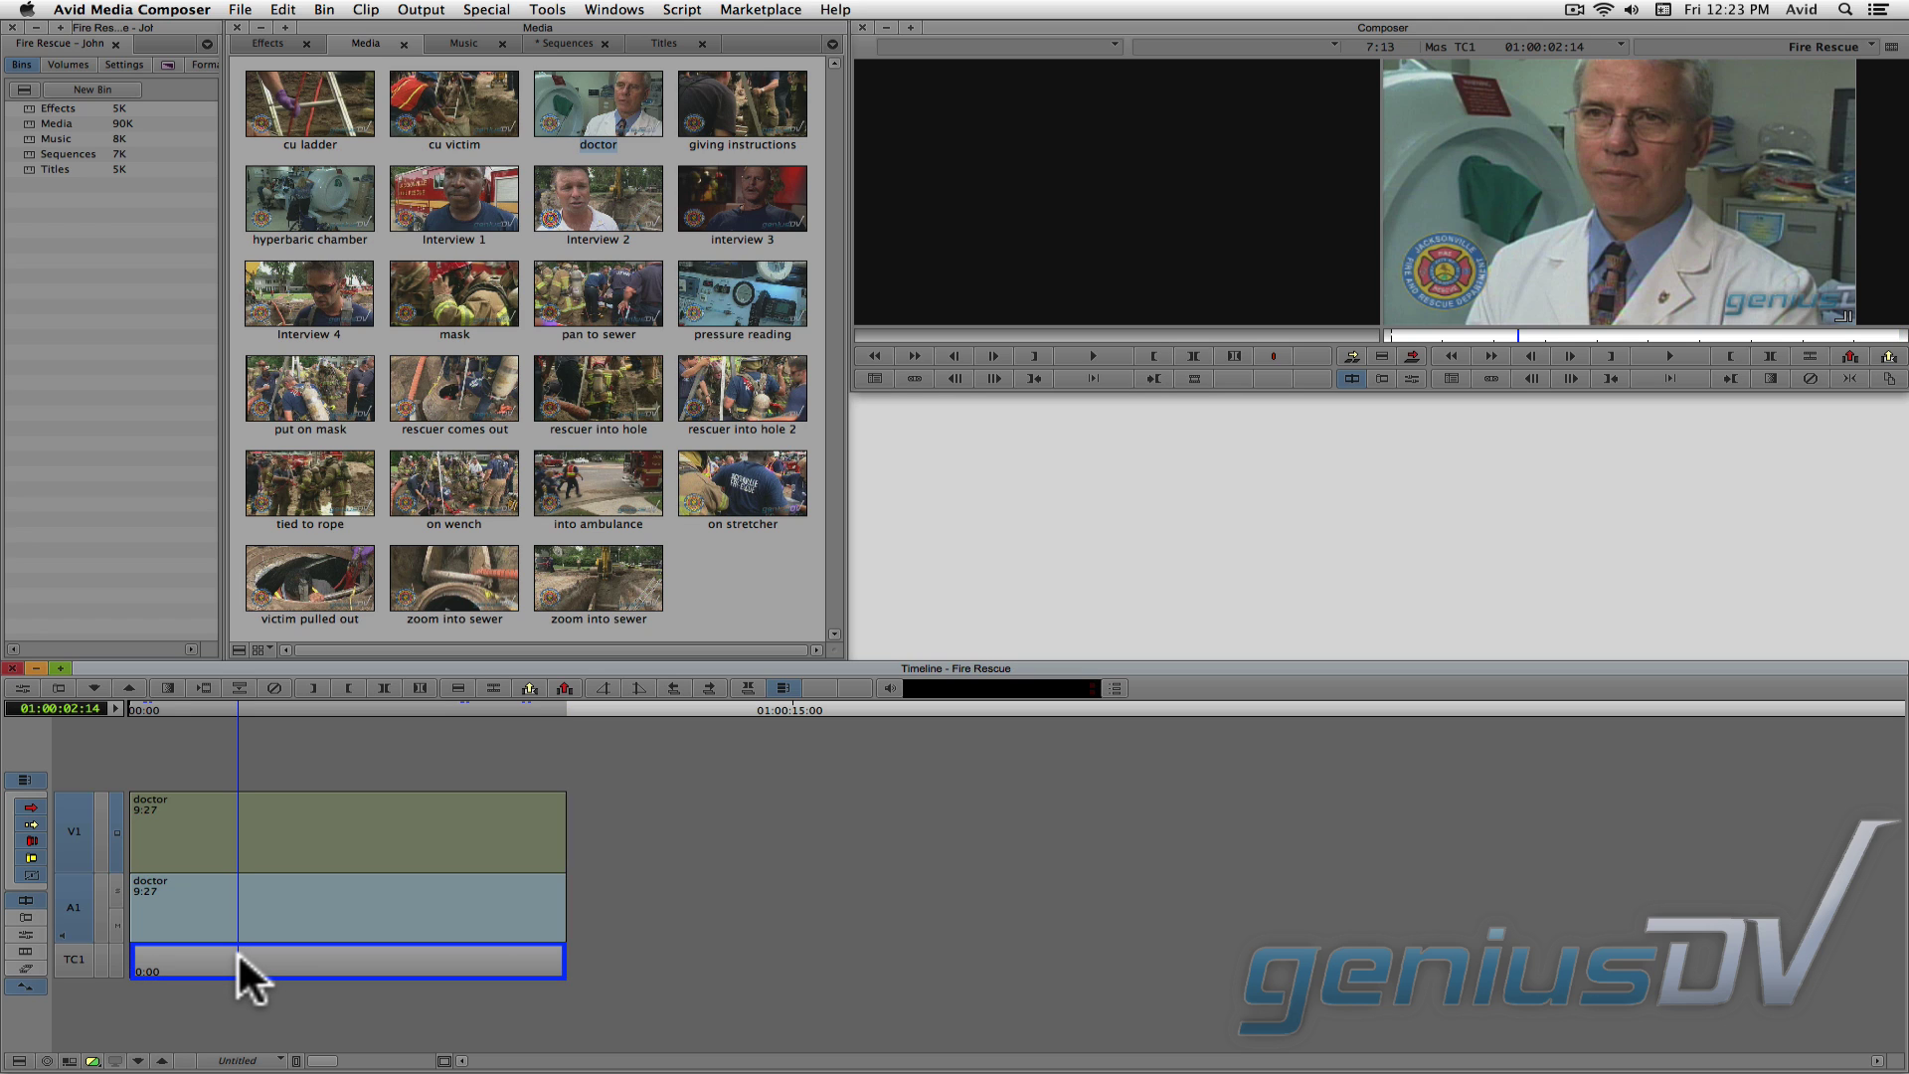
pyautogui.moveTo(237, 950); pyautogui.dragTo(123, 965)
pyautogui.press('space')
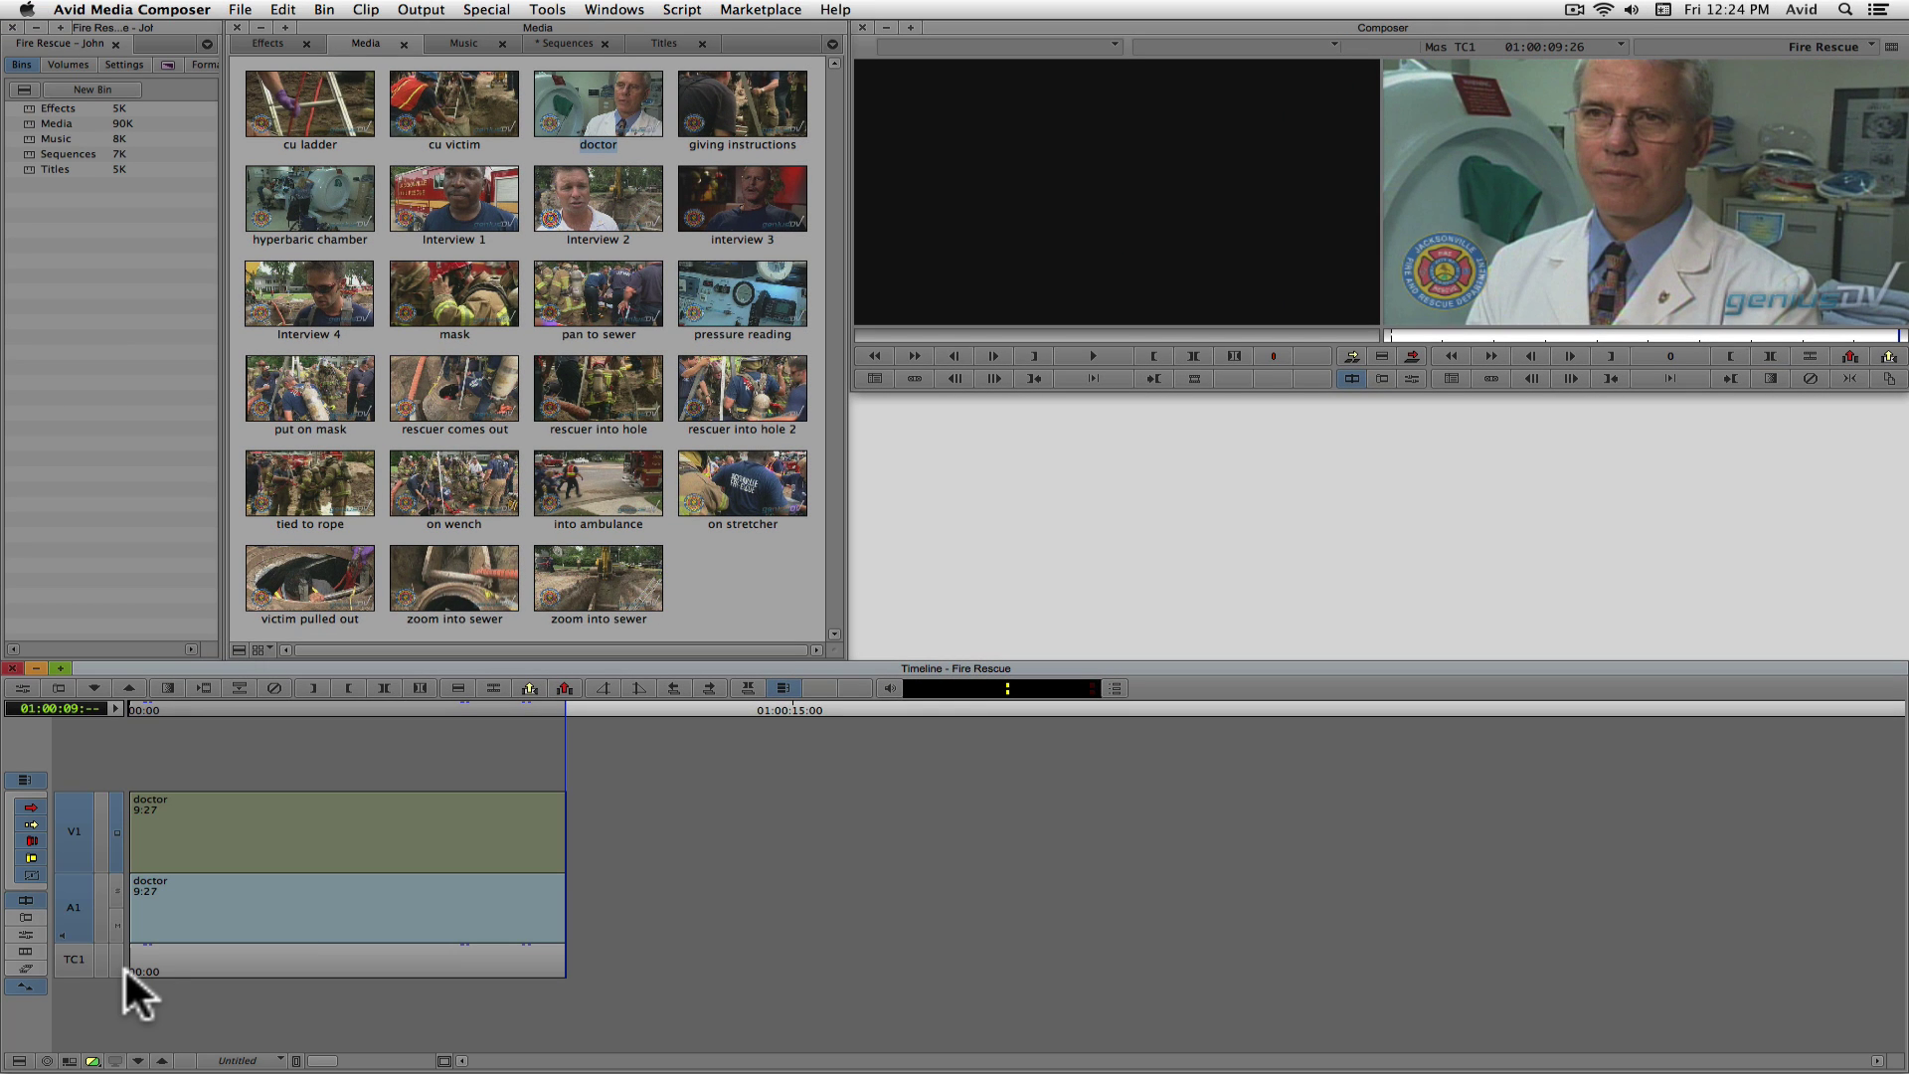
# Load the Interview 4 clip into the source monitor, clear its In and Out marks and return to its first frame
pyautogui.doubleClick(288, 288)
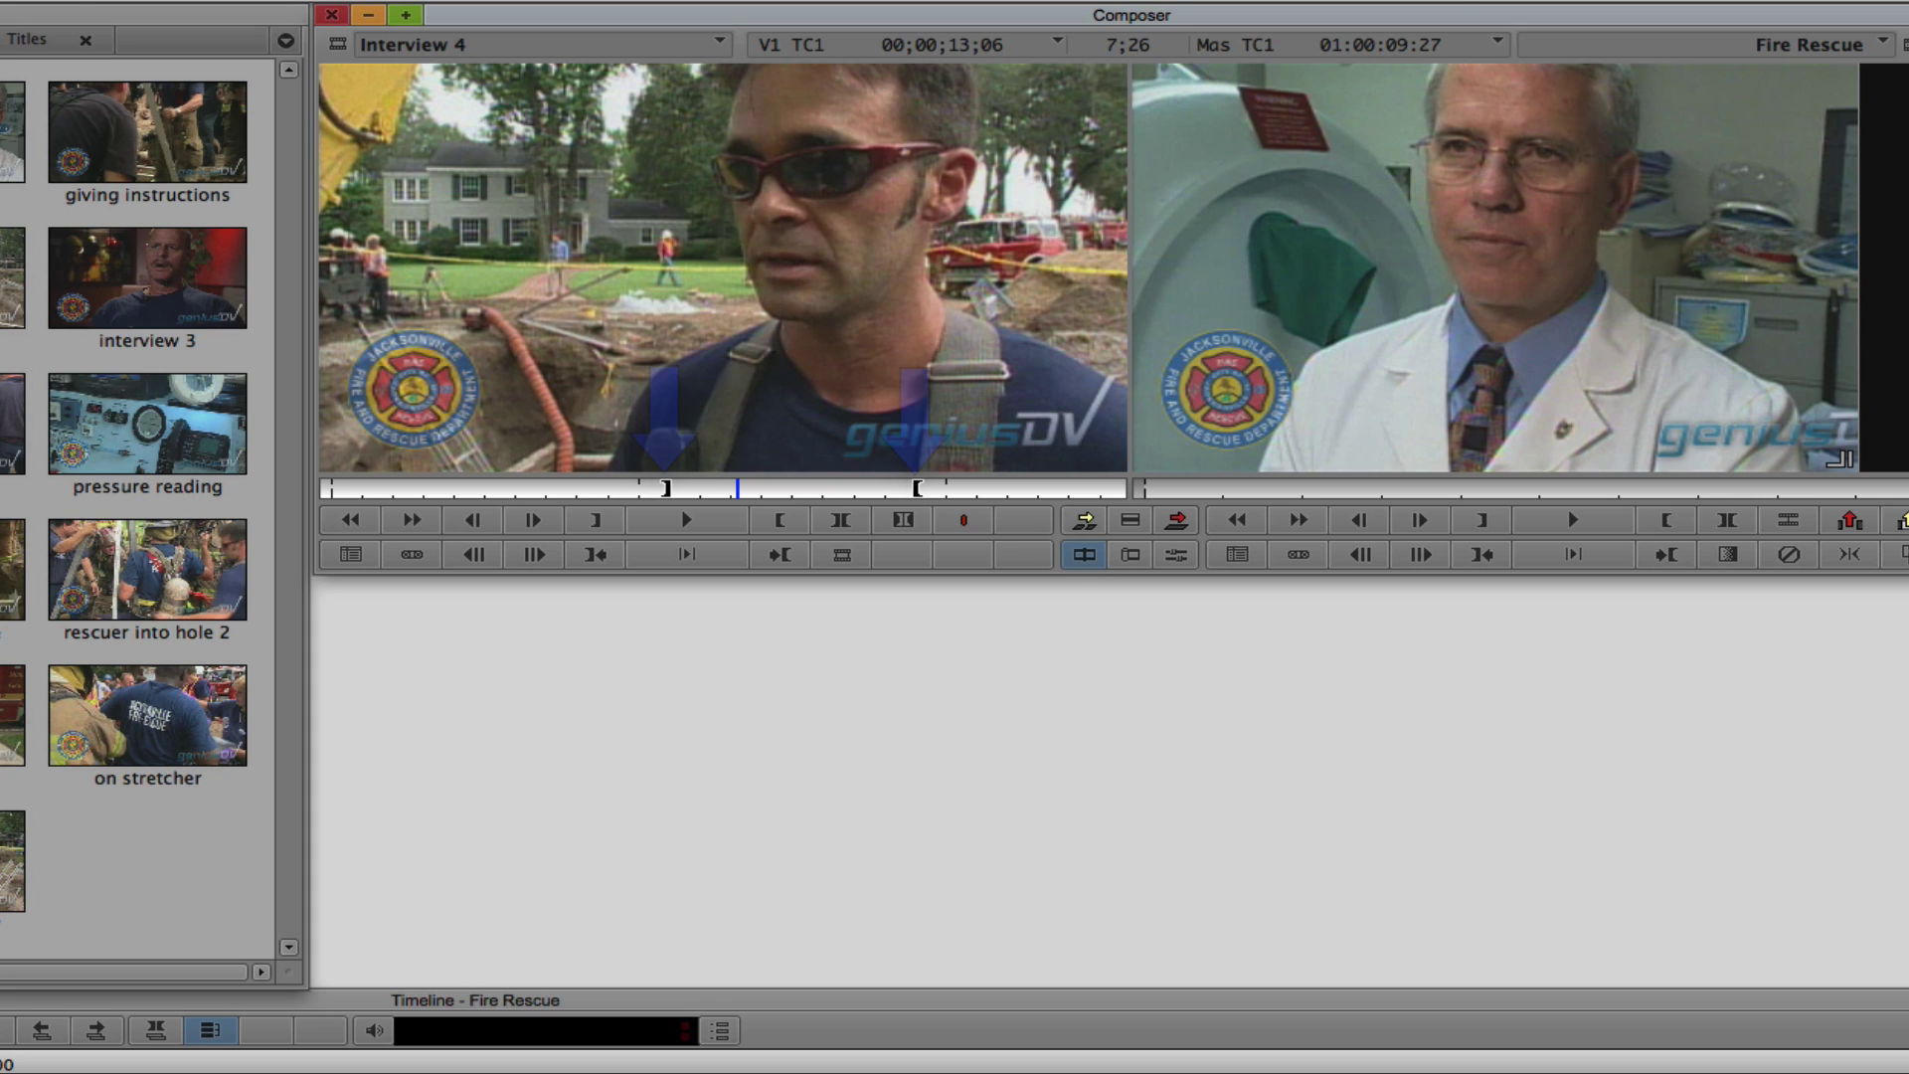
pyautogui.press('g')
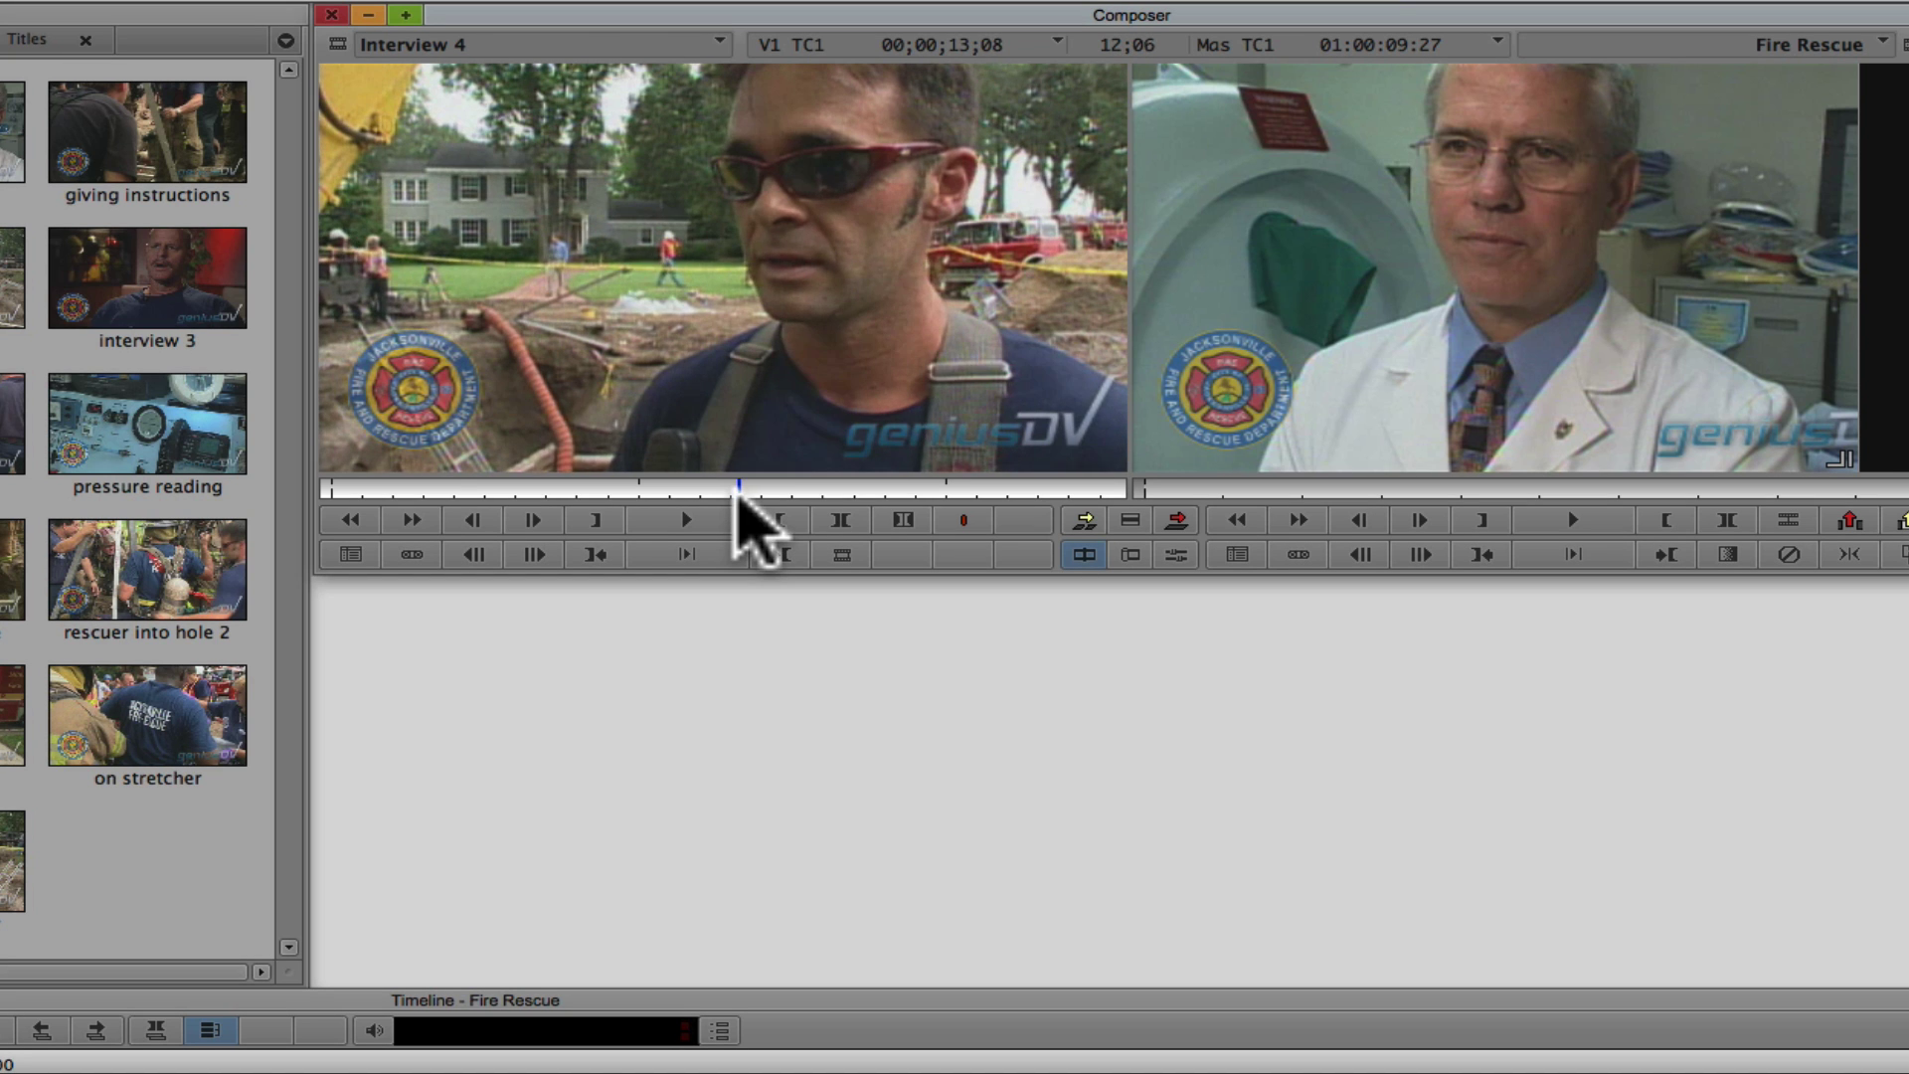
pyautogui.moveTo(736, 490); pyautogui.dragTo(265, 490)
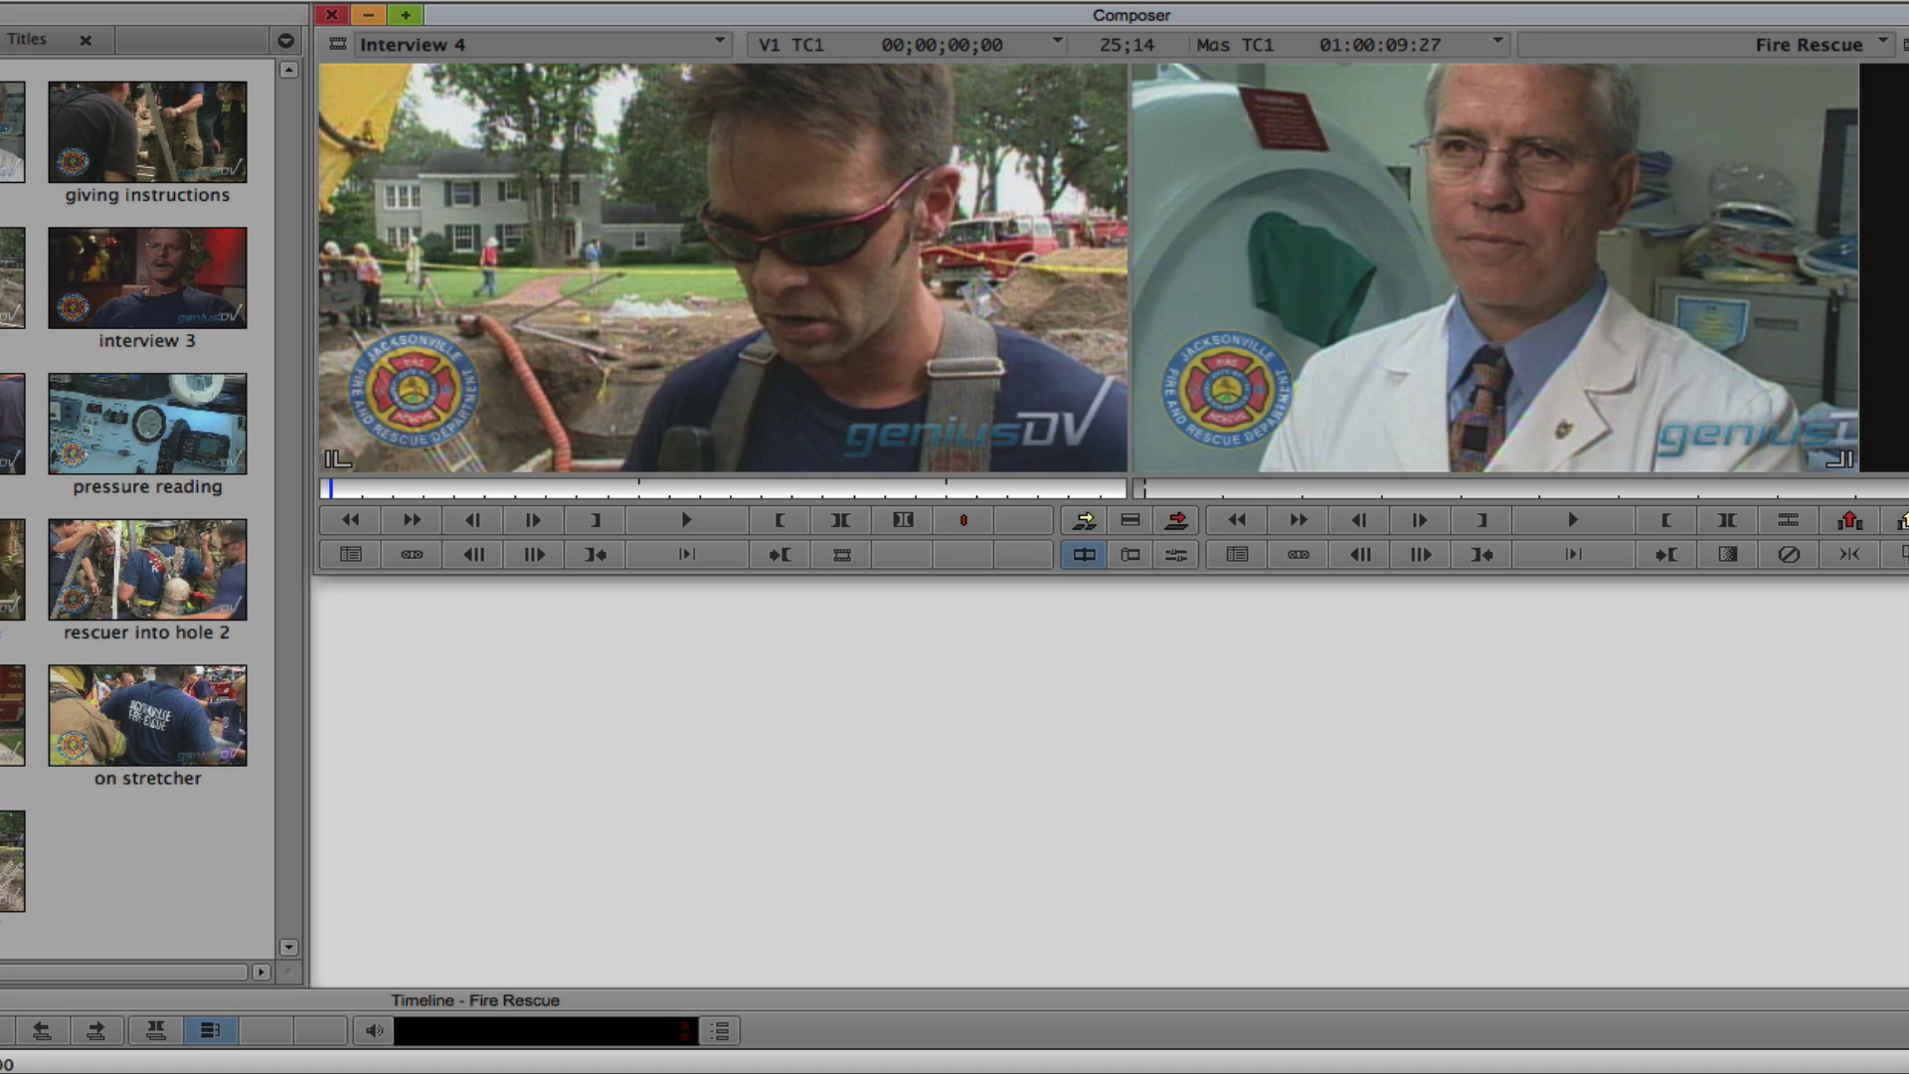
# Play Interview 4 in the source monitor, marking an In point at 00;00;11;09 and an Out point at 00;00;18;25
pyautogui.press('l')
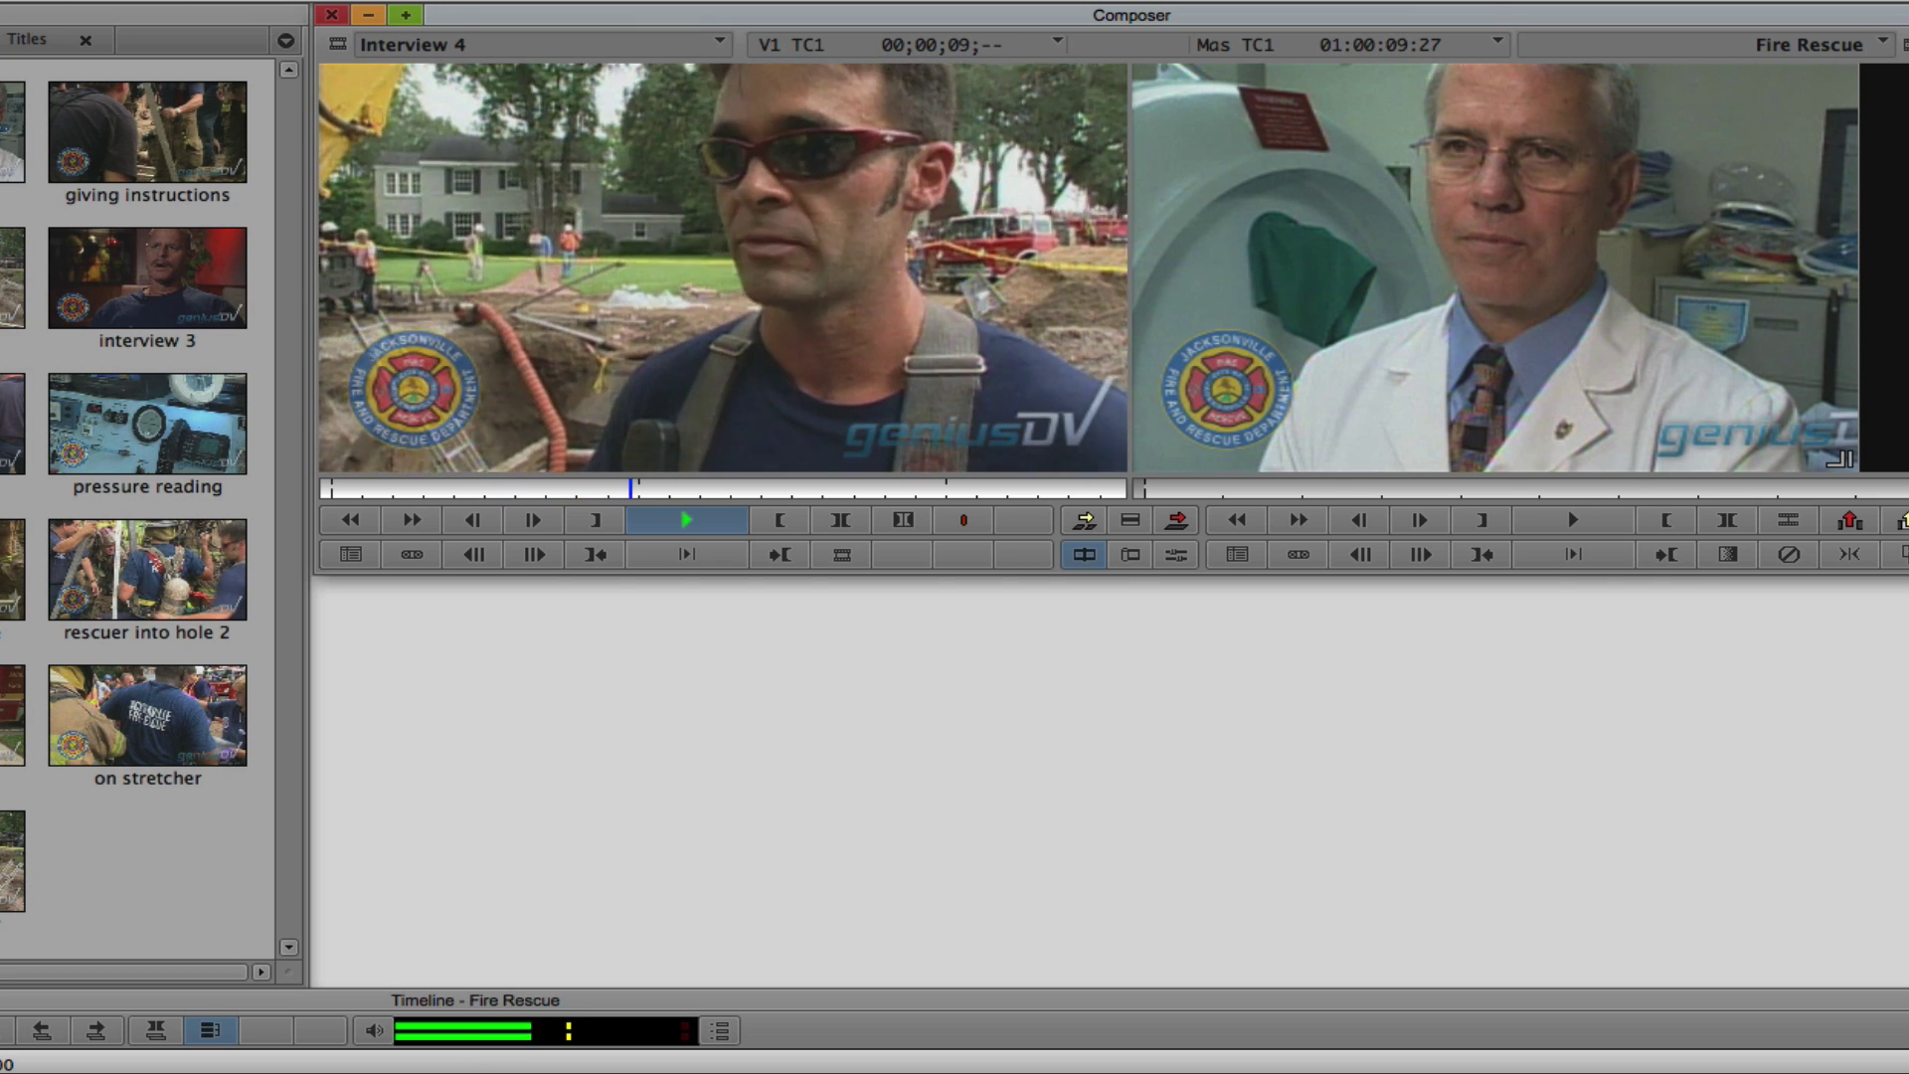
pyautogui.press('space')
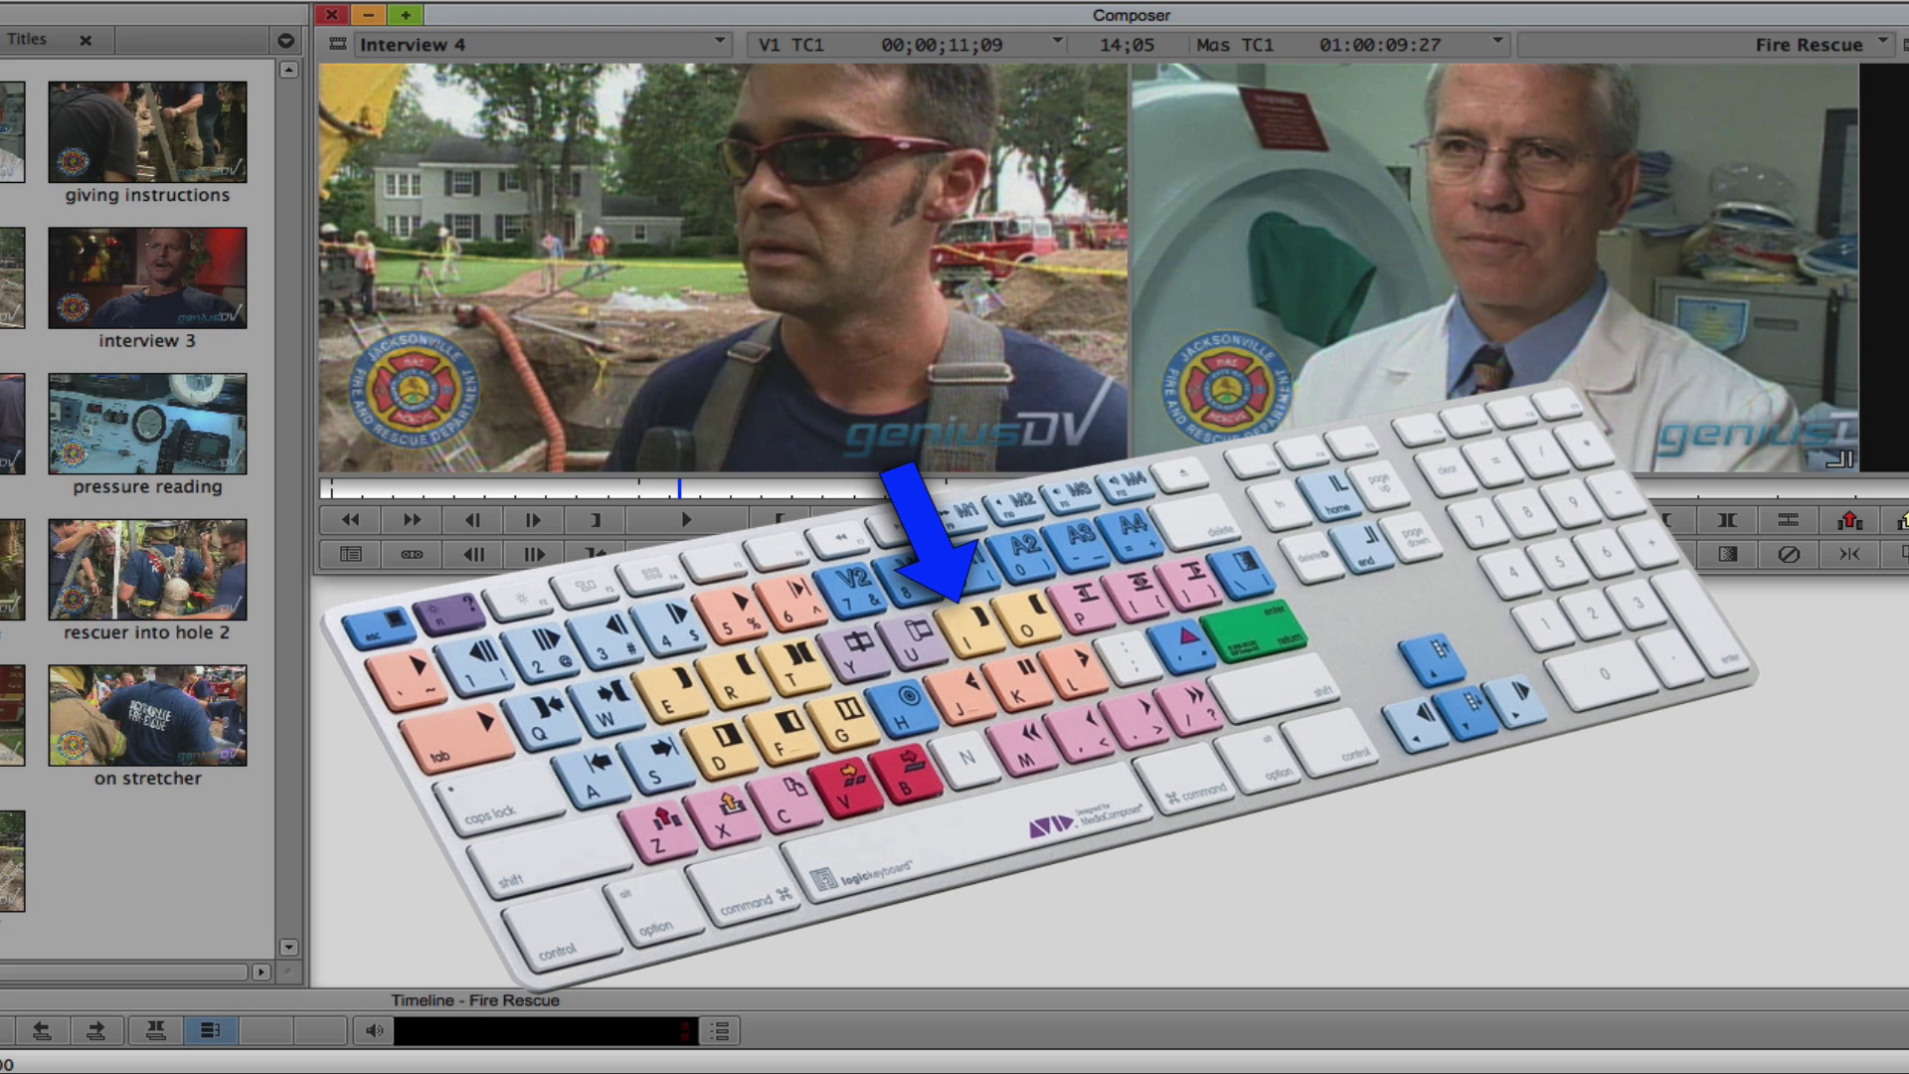
pyautogui.press('i')
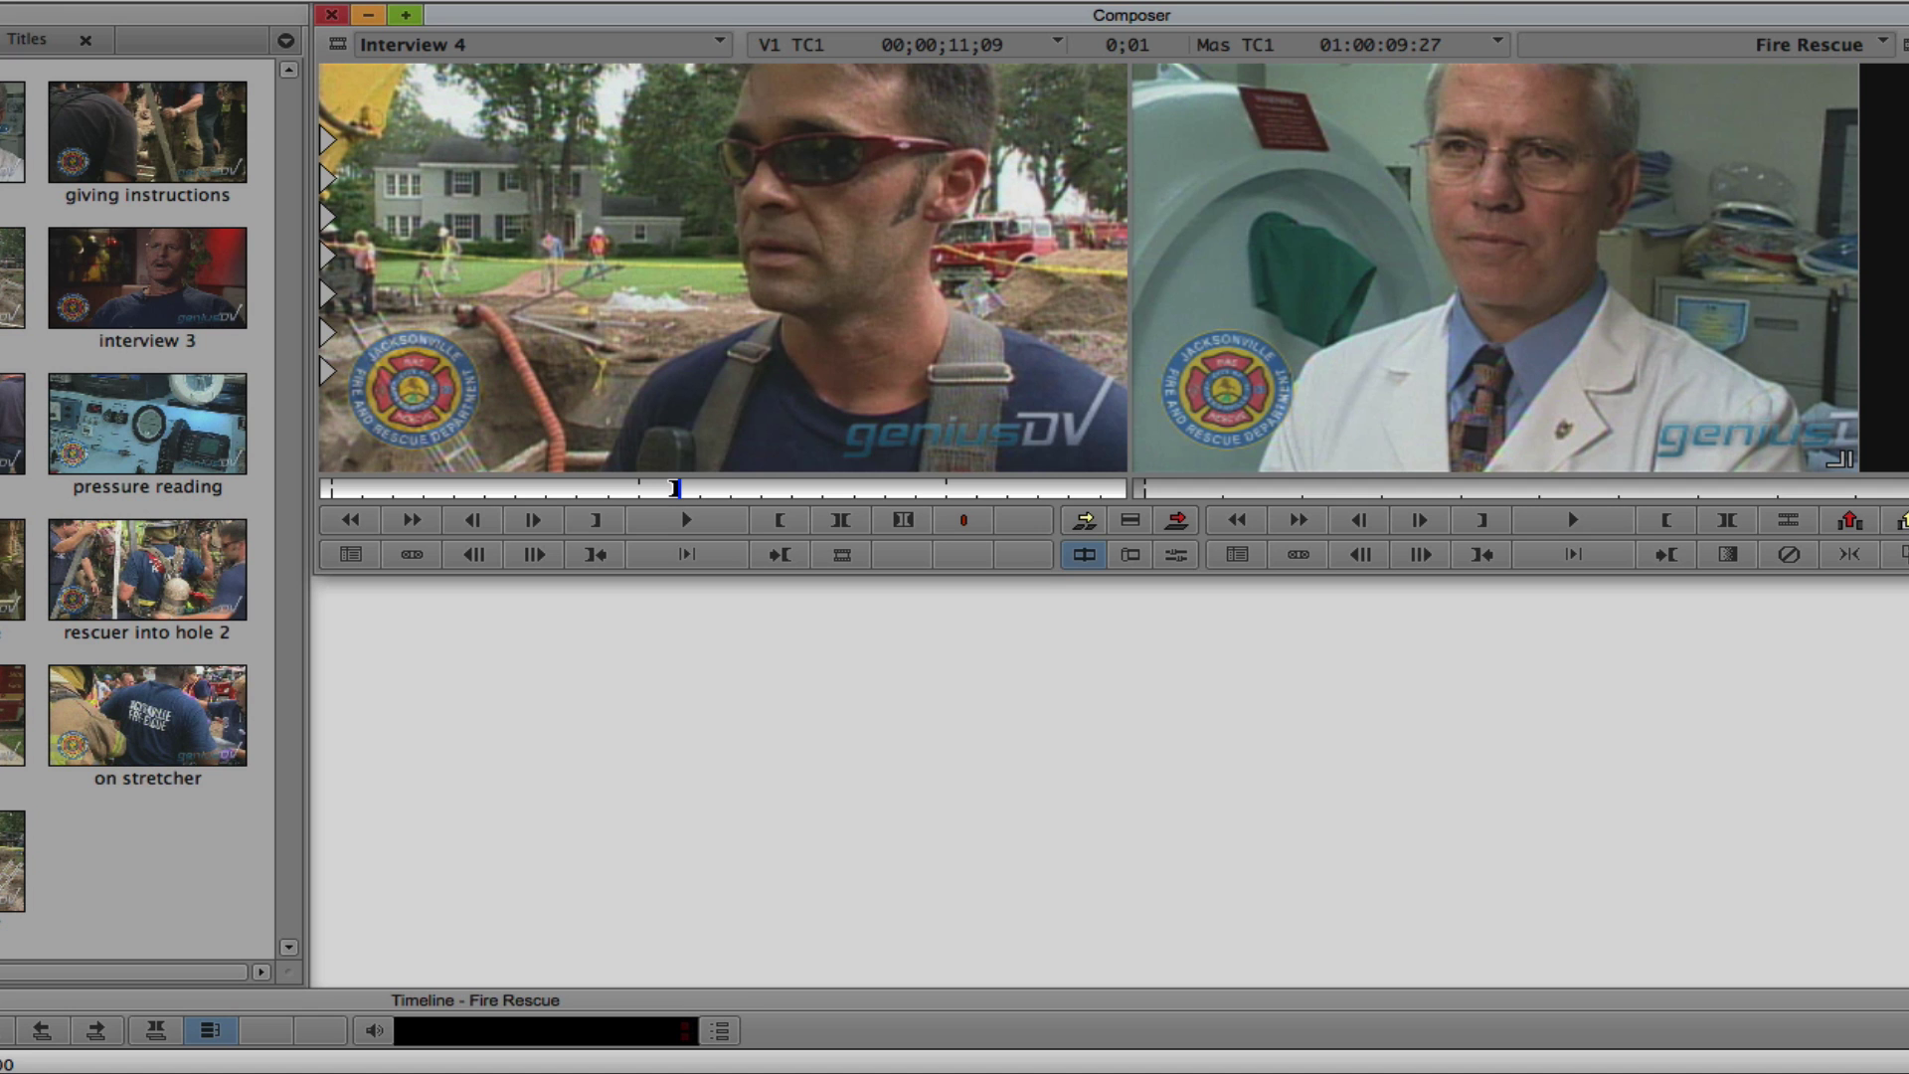
pyautogui.press('space')
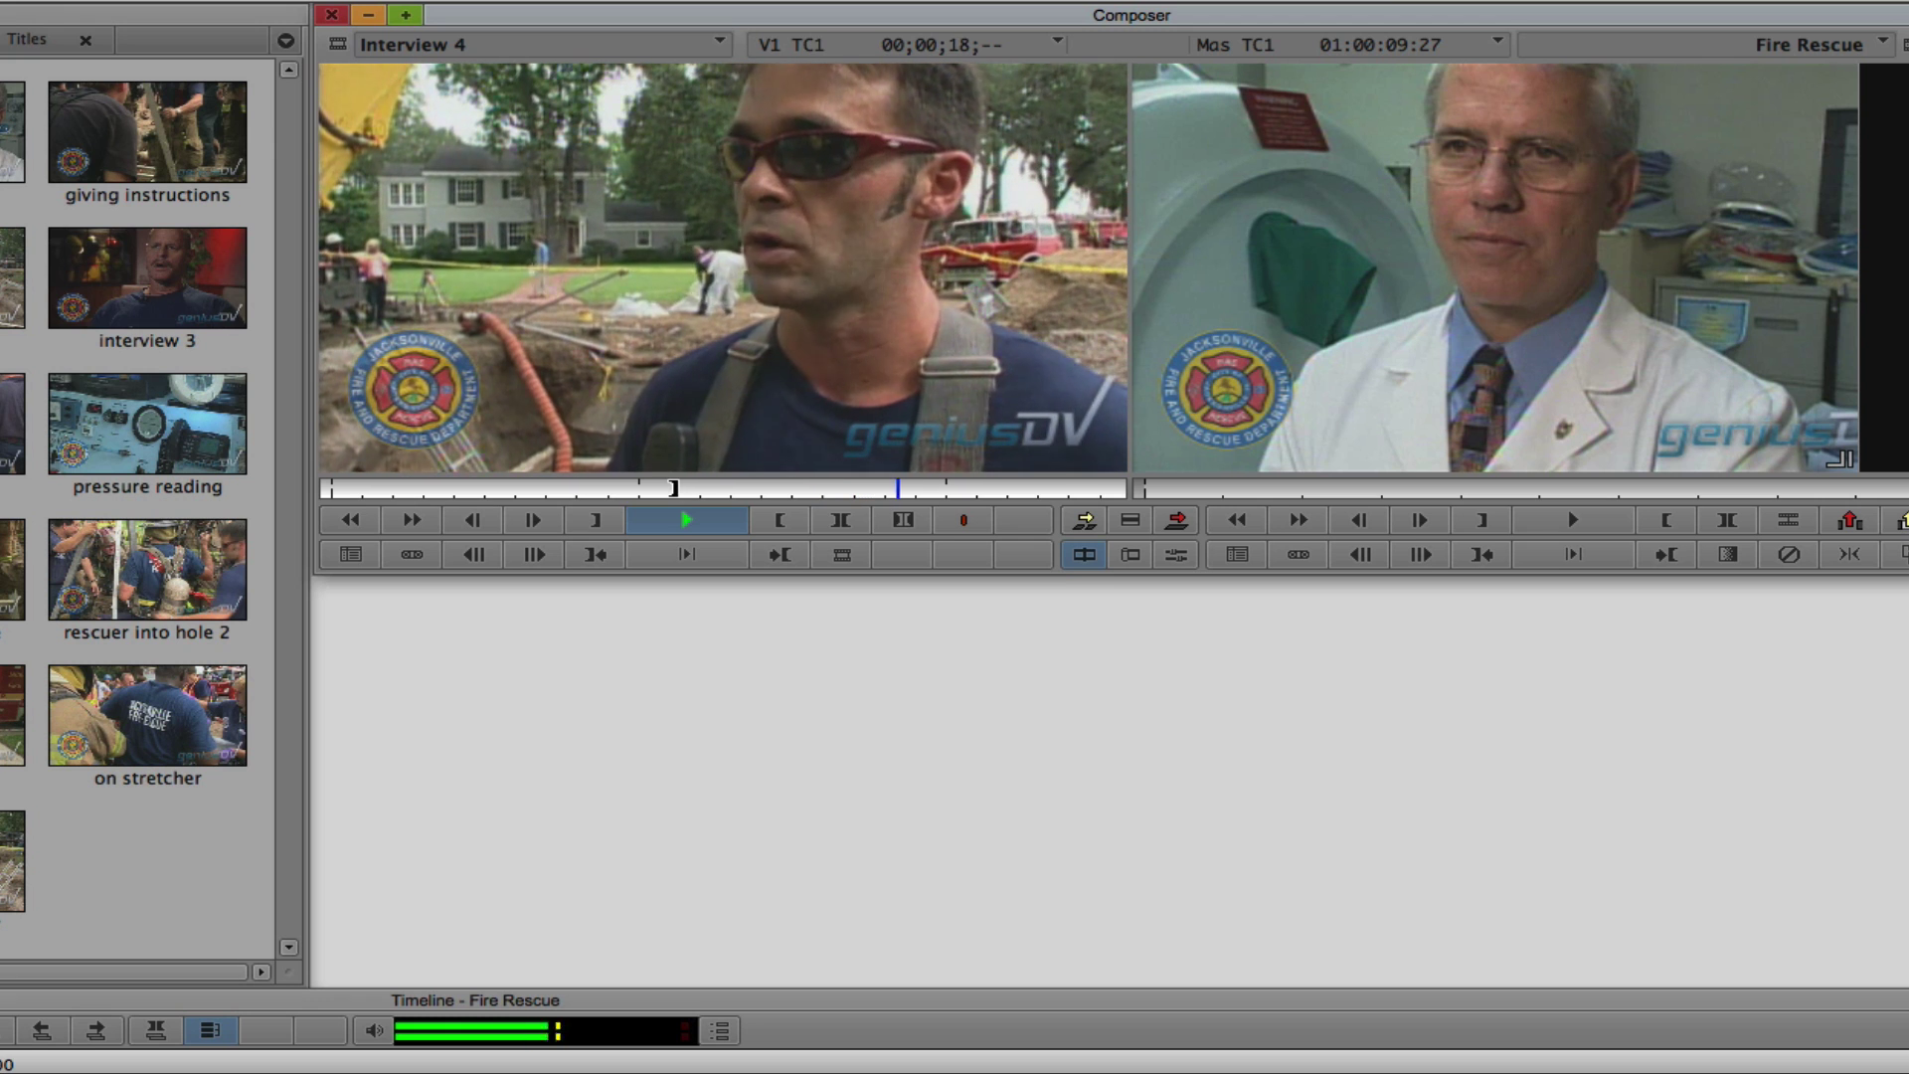
pyautogui.press('space')
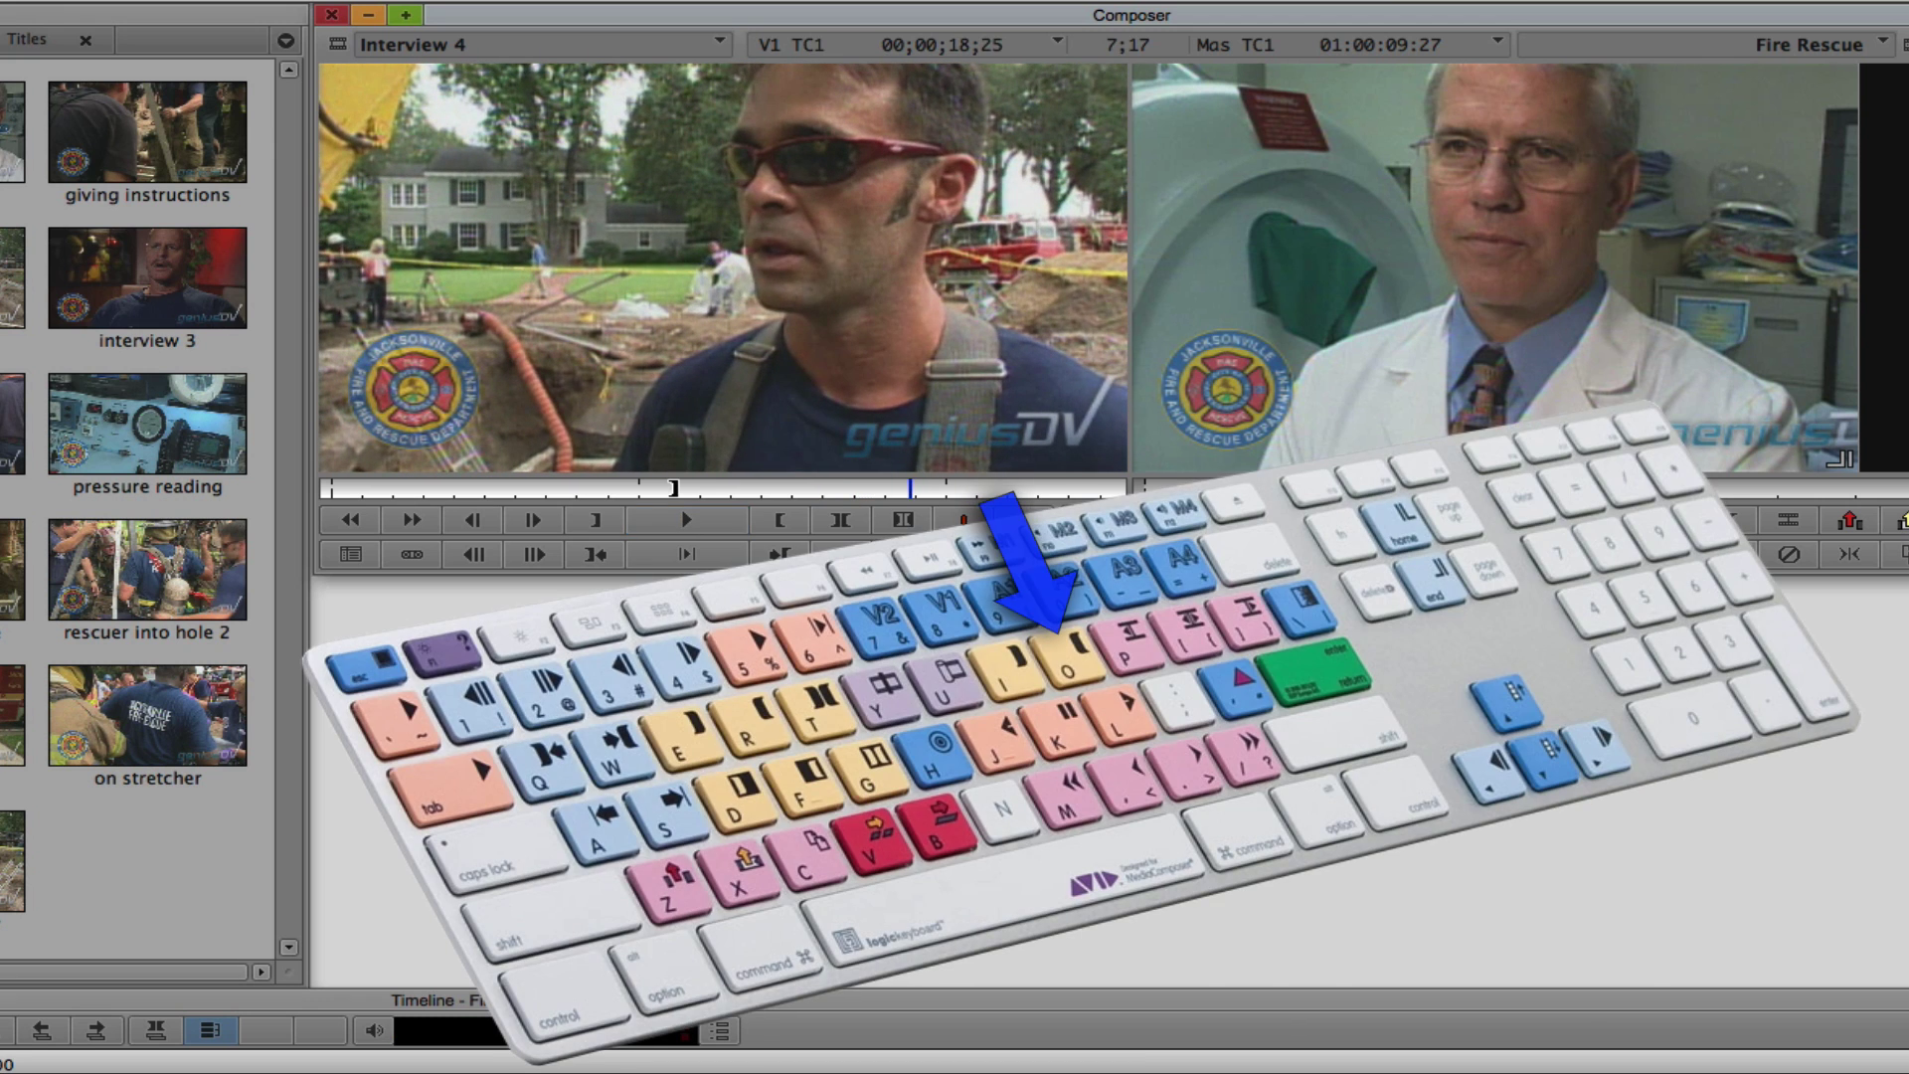
pyautogui.press('o')
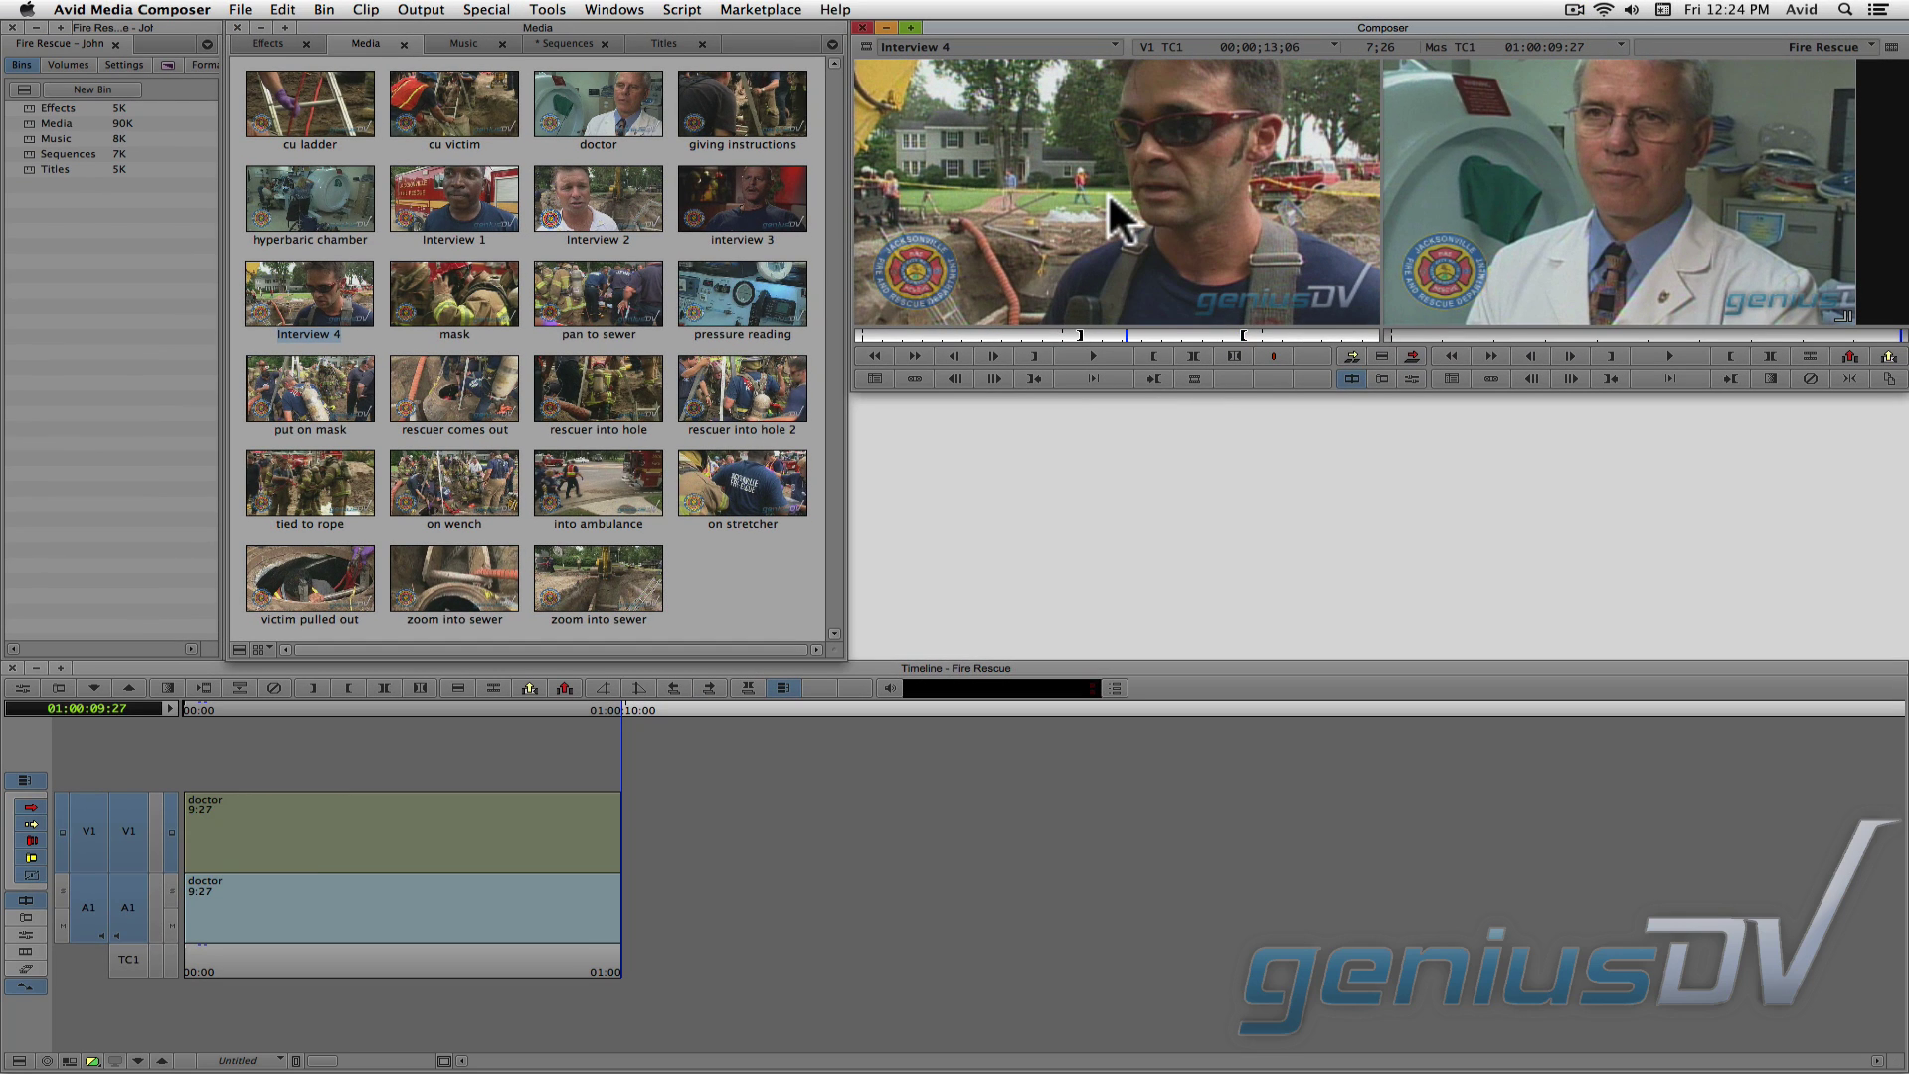
# Add the marked Interview 4 section directly after the doctor clip in the timeline and turn on the display of clip frames
pyautogui.moveTo(1074, 306); pyautogui.dragTo(705, 961)
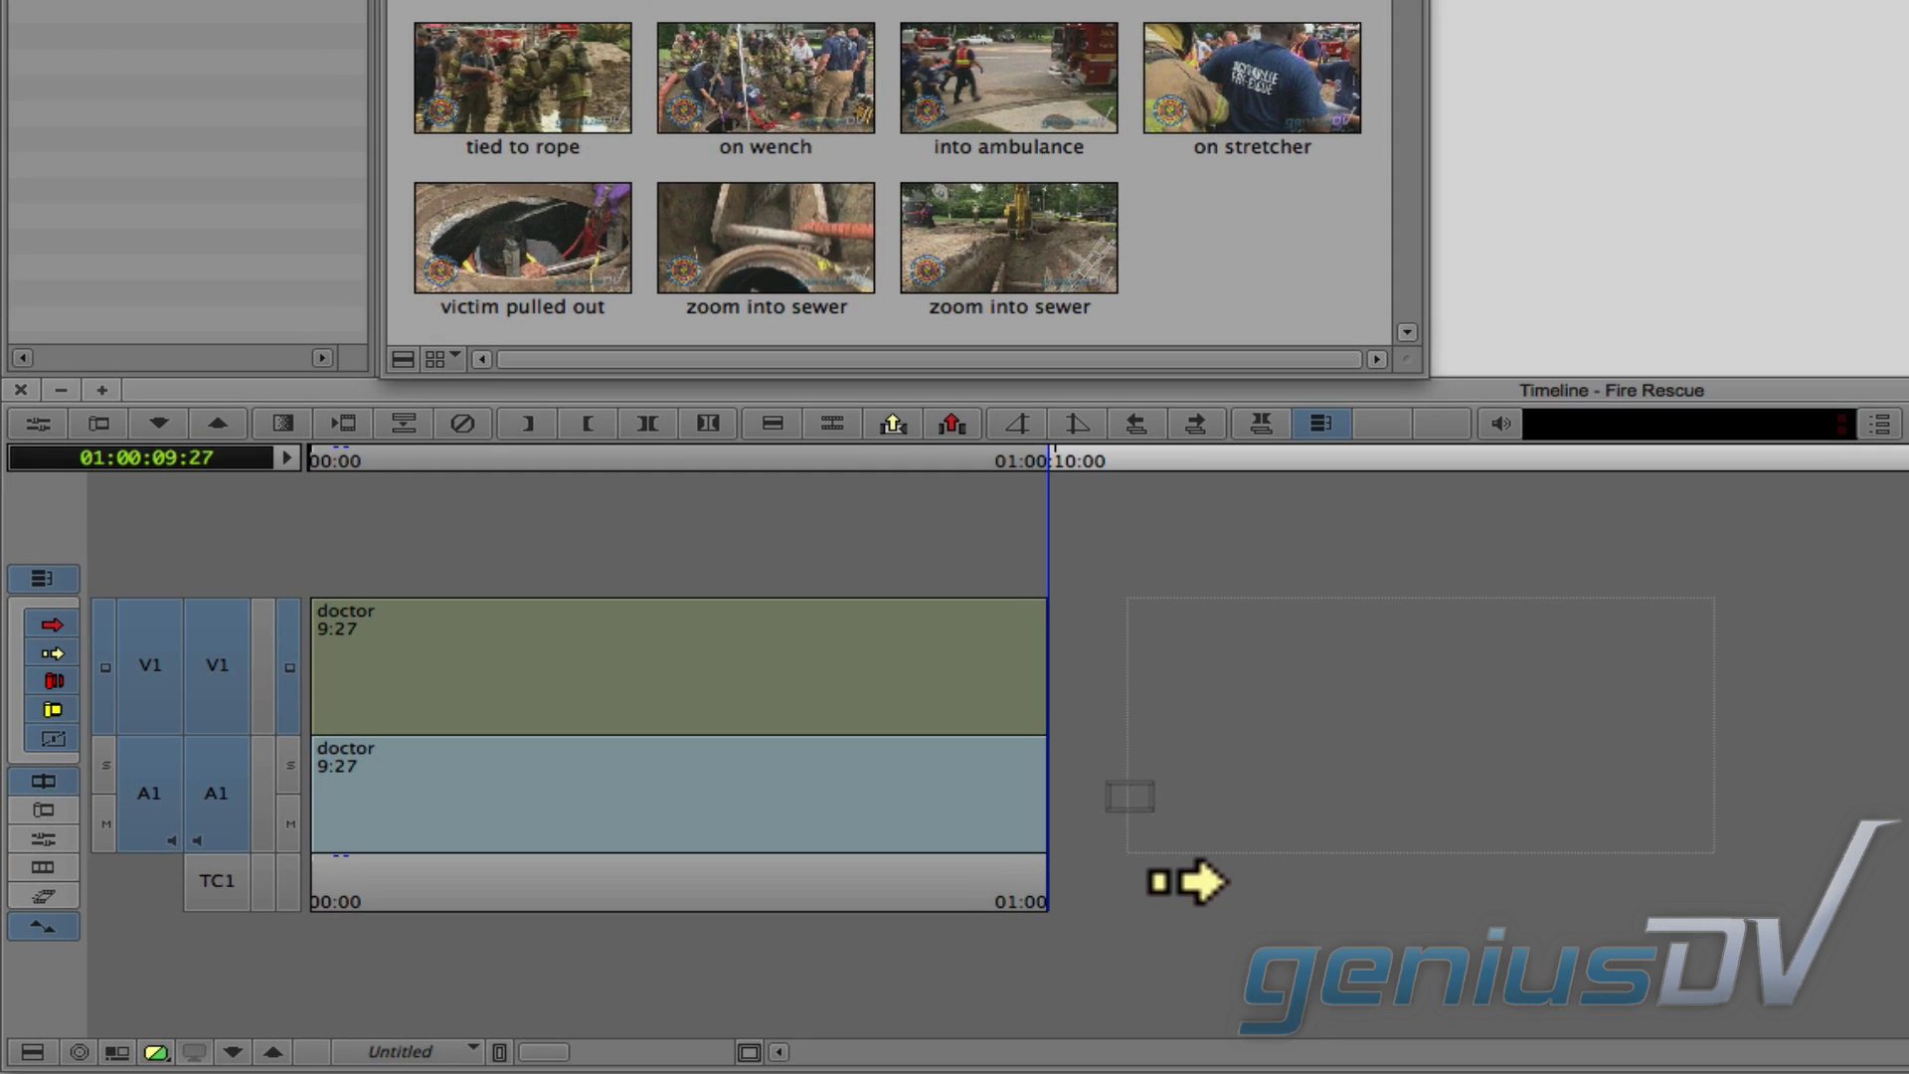
pyautogui.moveTo(1188, 881); pyautogui.dragTo(1130, 790)
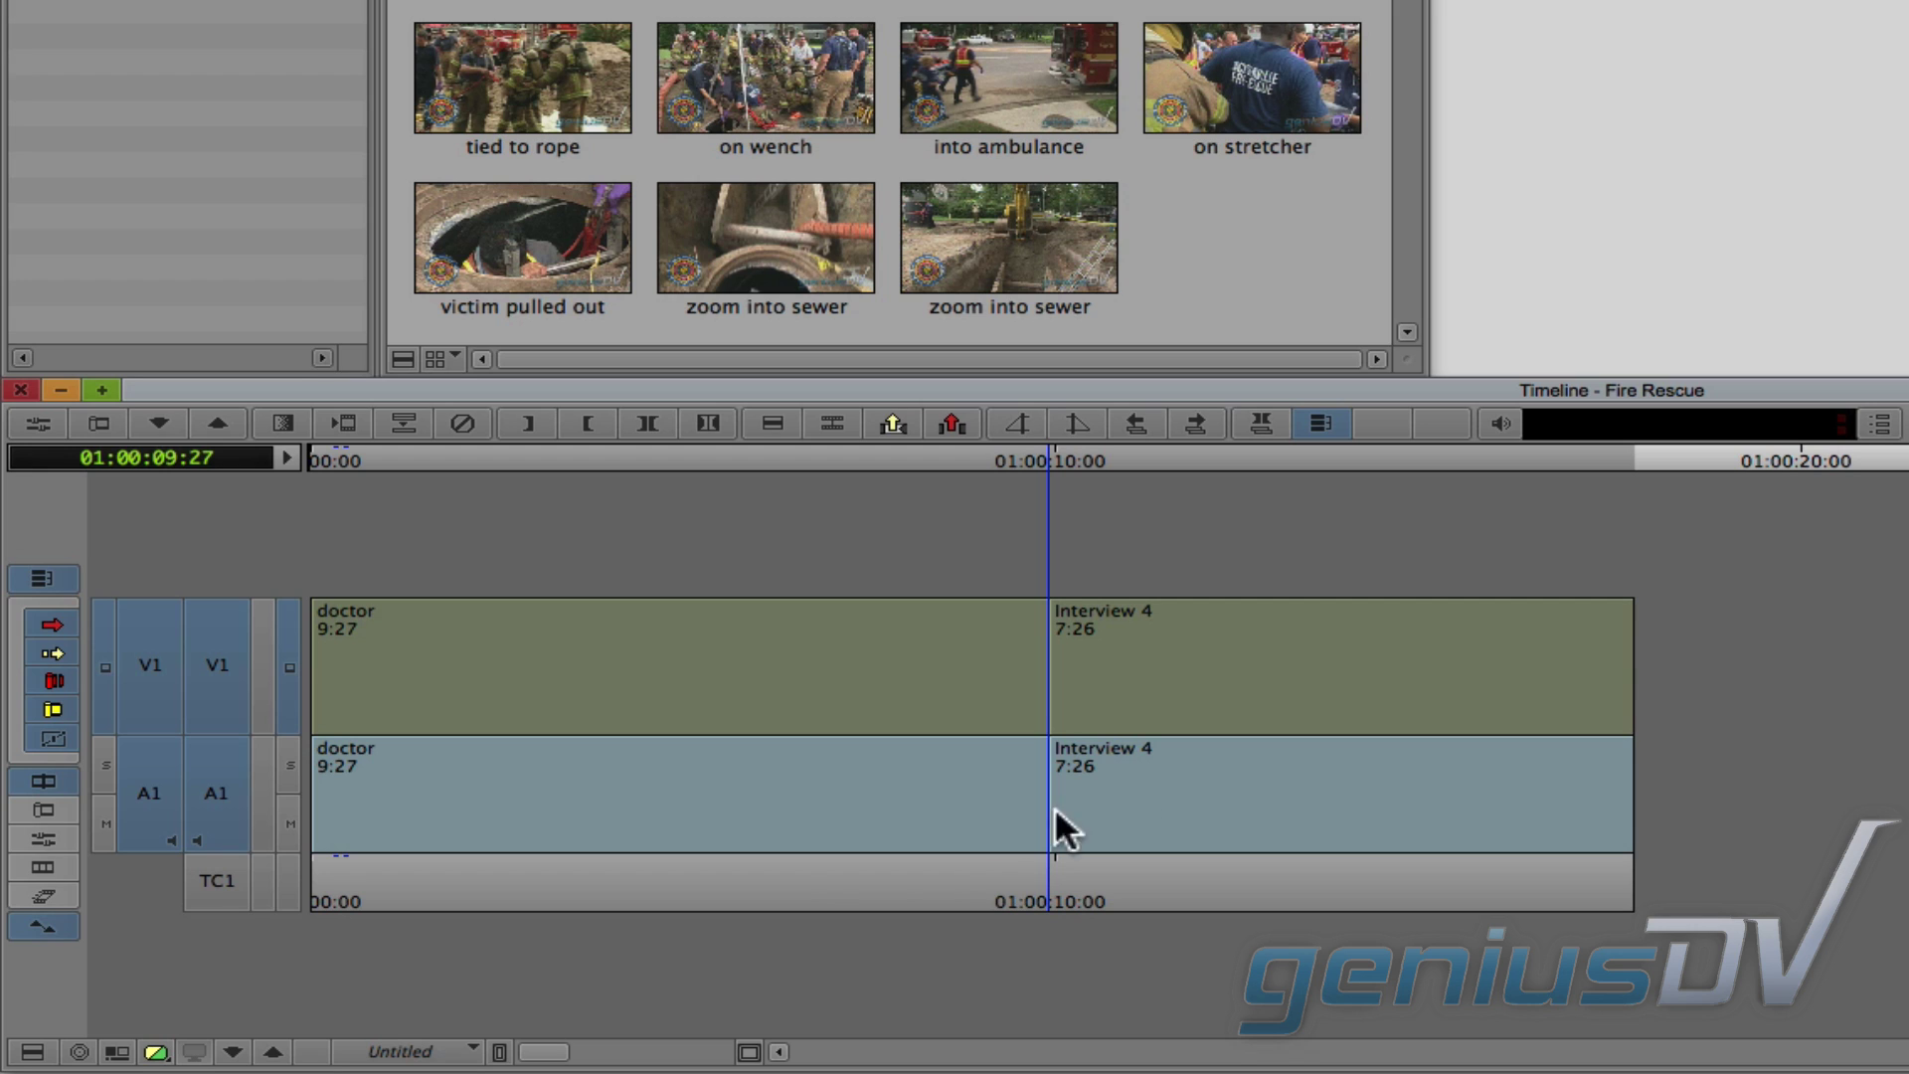
pyautogui.click(33, 1055)
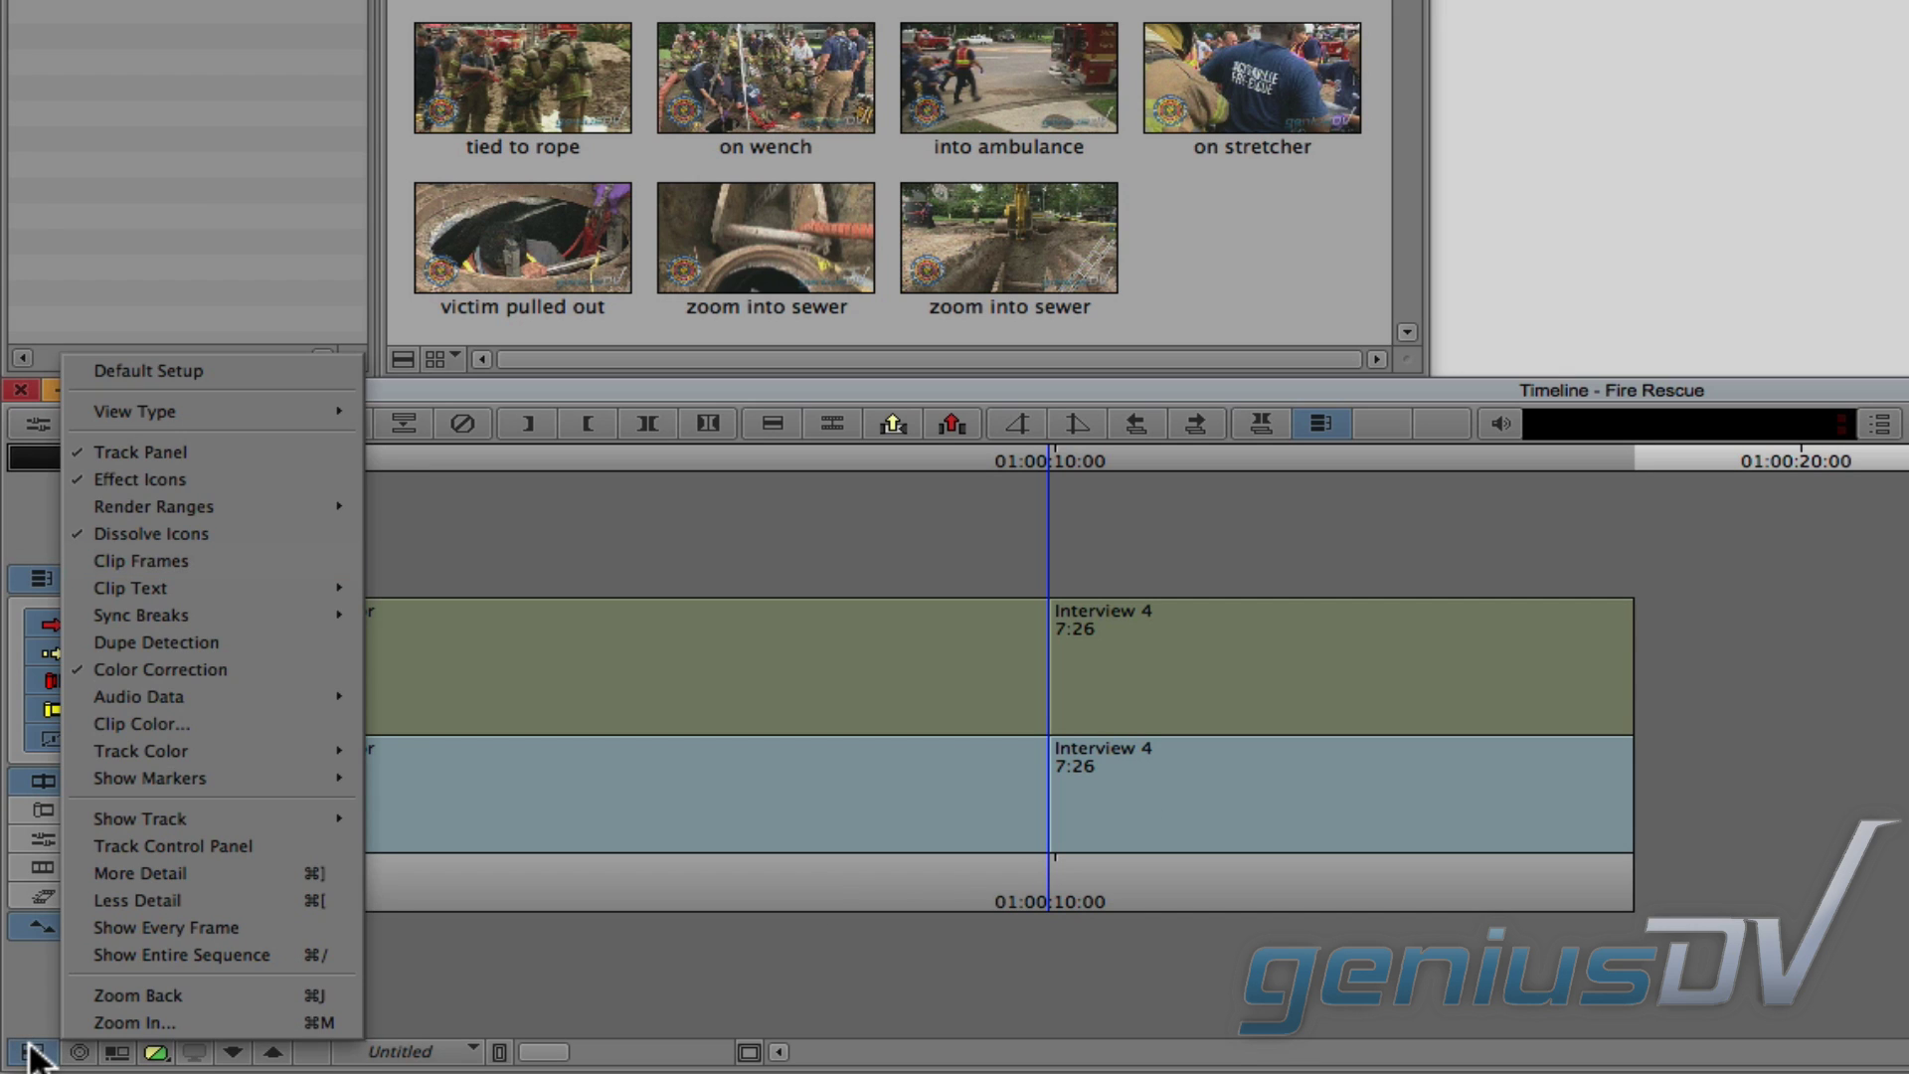
pyautogui.click(93, 560)
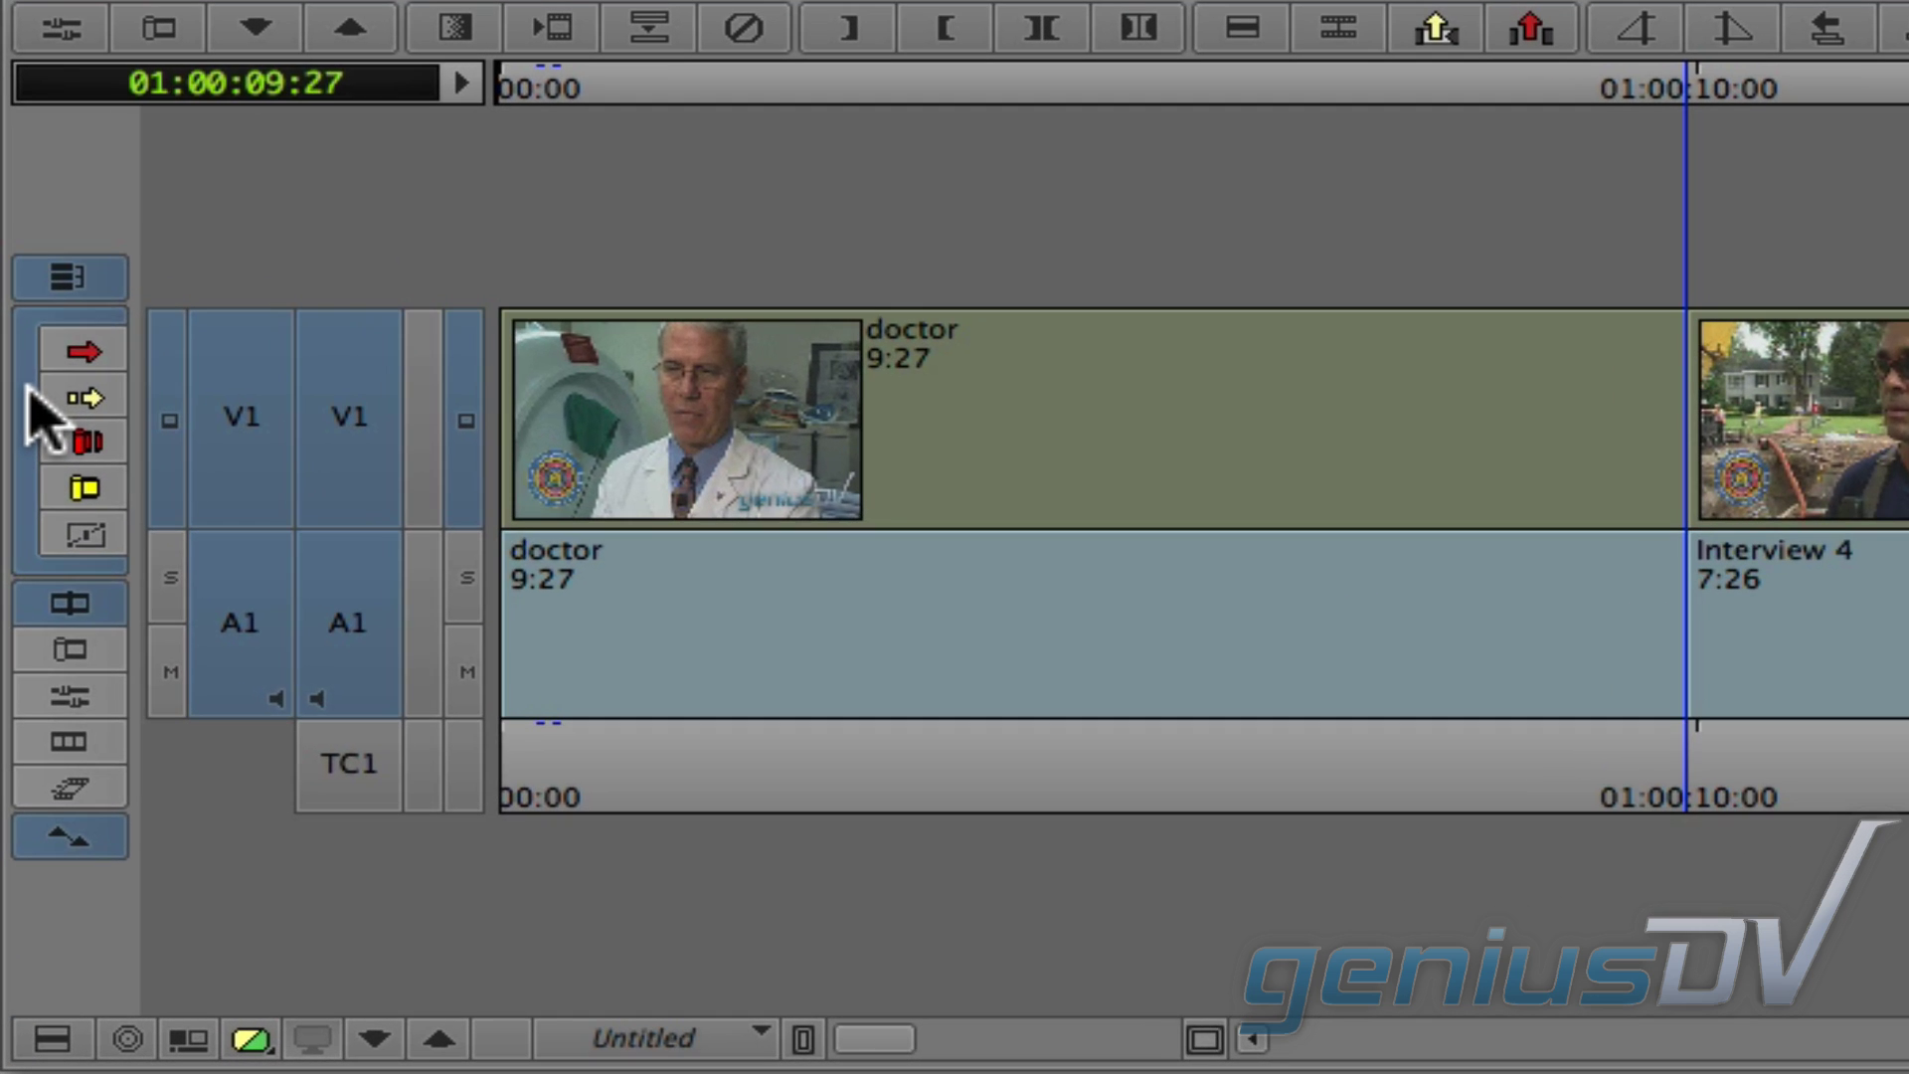
# Activate the Extract/Splice-In segment mode and splice Interview 1 in at the edit point between the doctor and Interview 4 clips
pyautogui.click(111, 394)
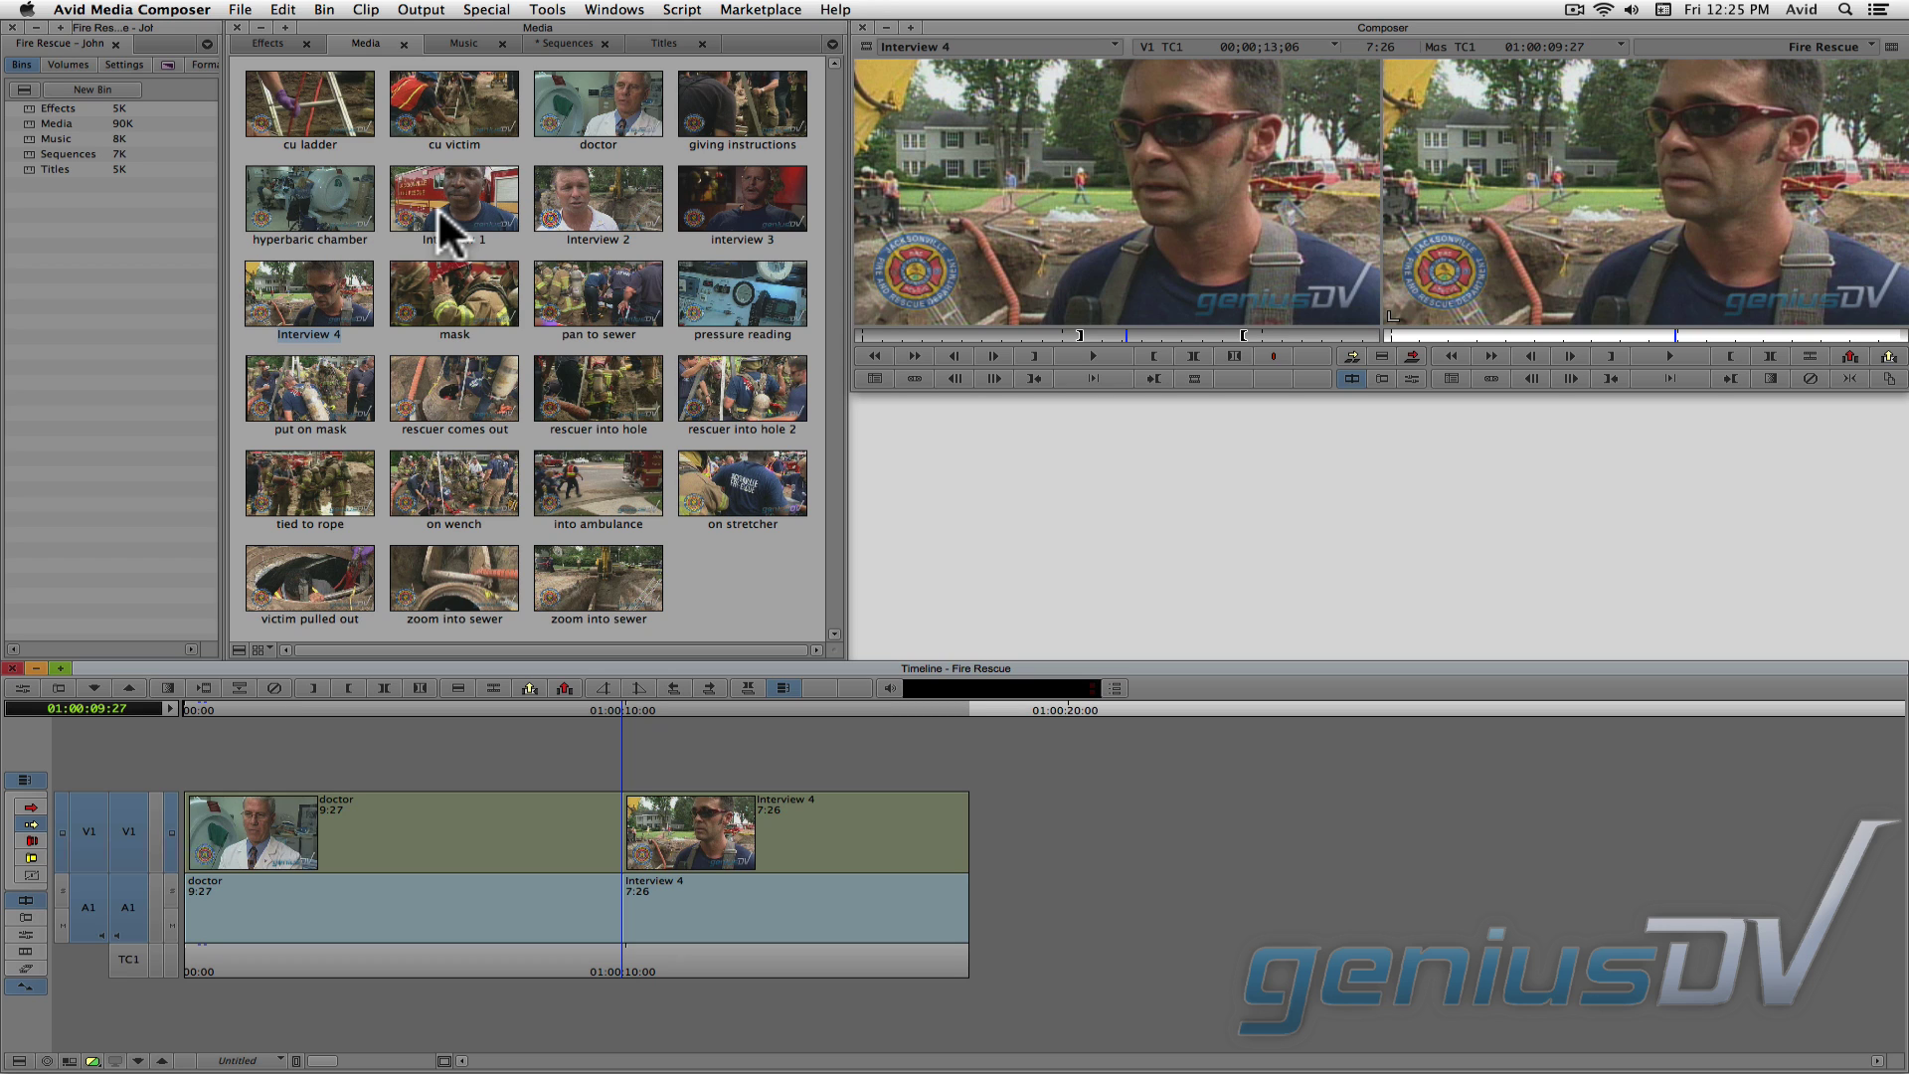
pyautogui.doubleClick(442, 224)
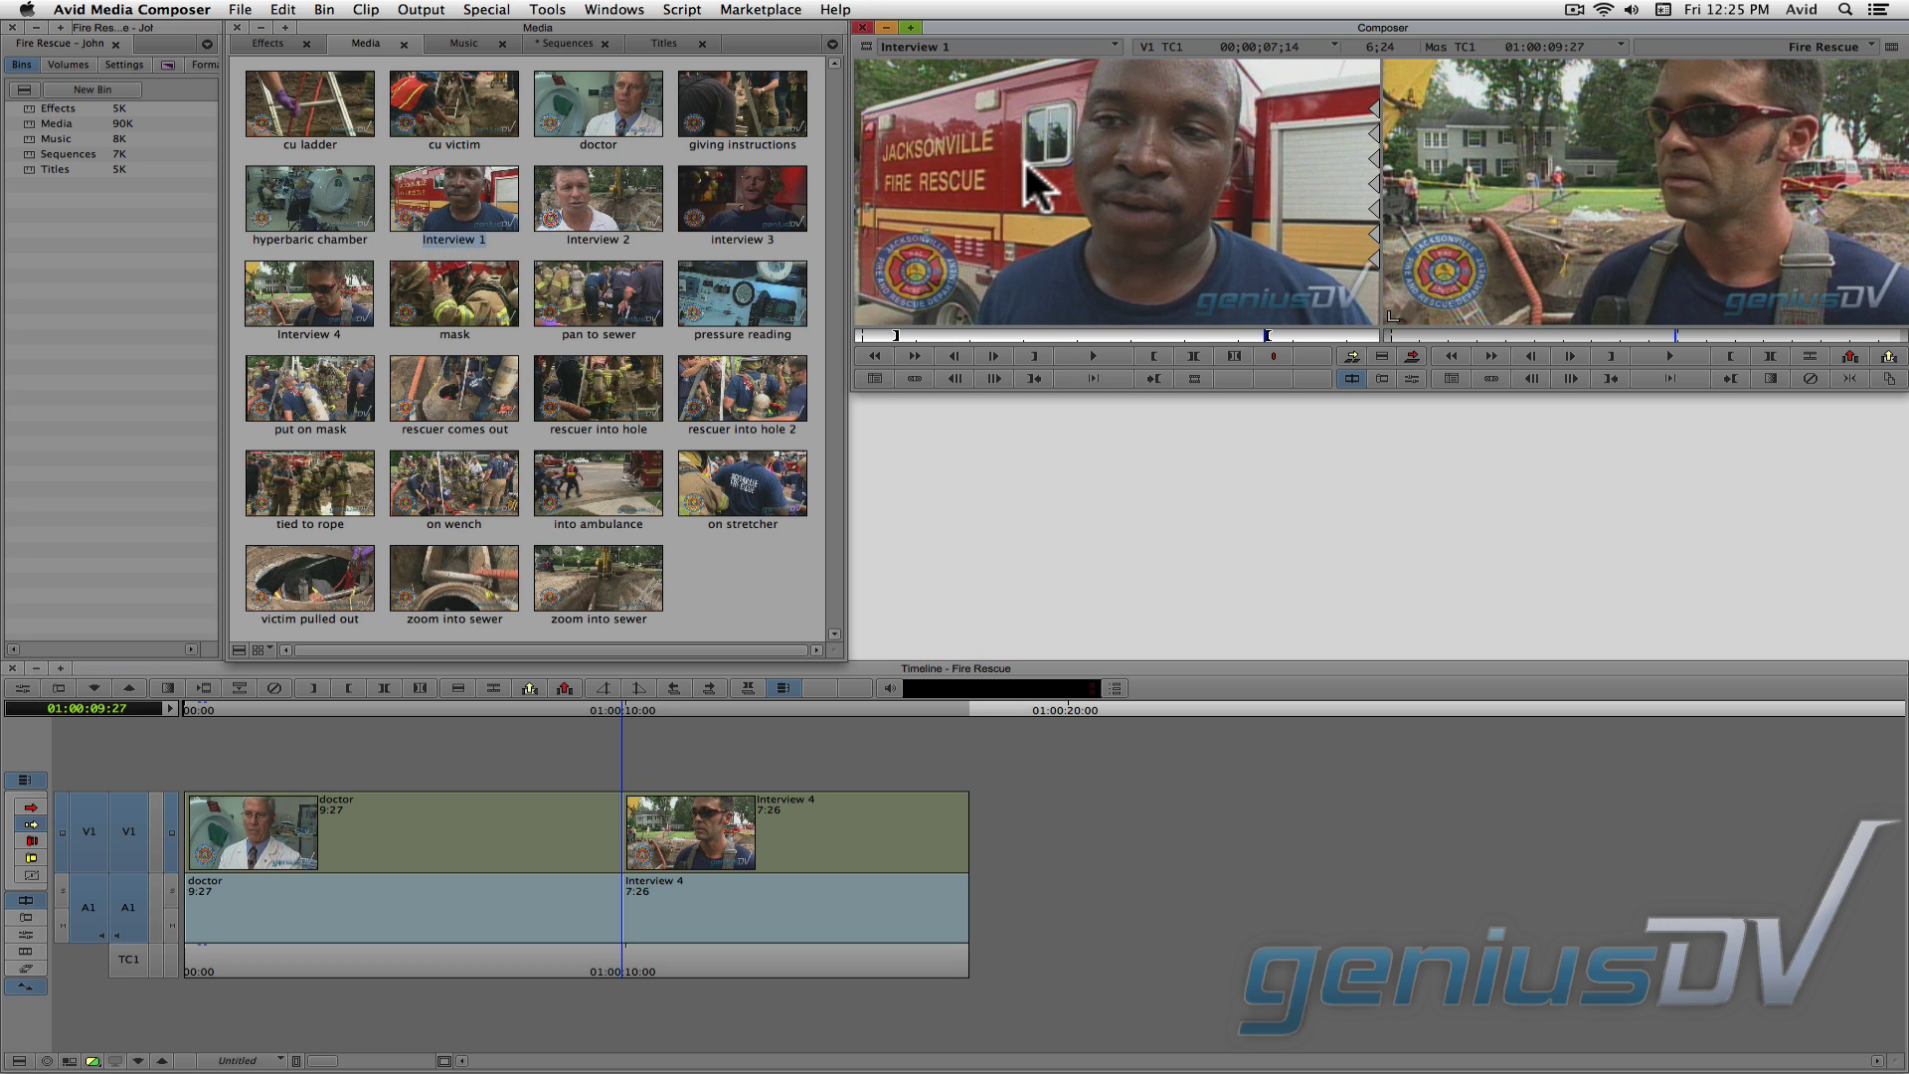
pyautogui.moveTo(855, 523); pyautogui.dragTo(731, 868)
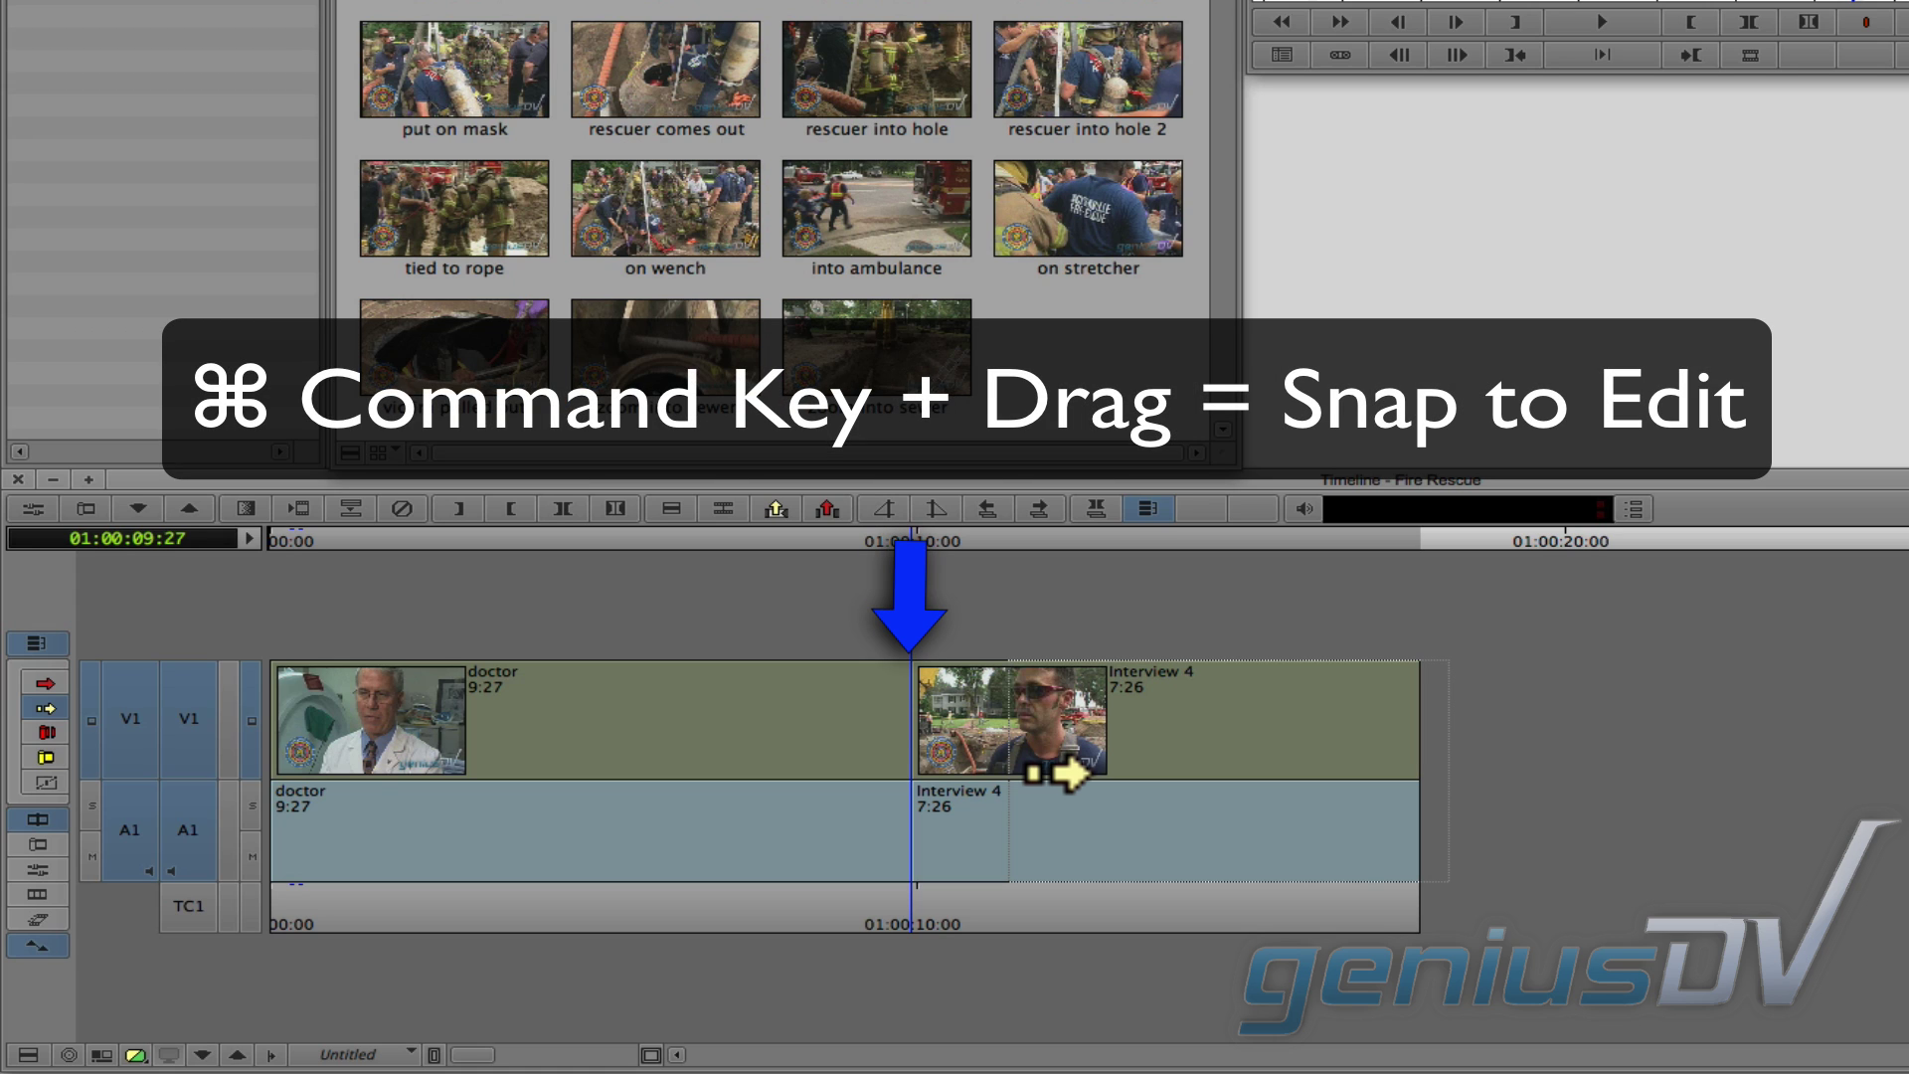
pyautogui.moveTo(1055, 774); pyautogui.dragTo(975, 781)
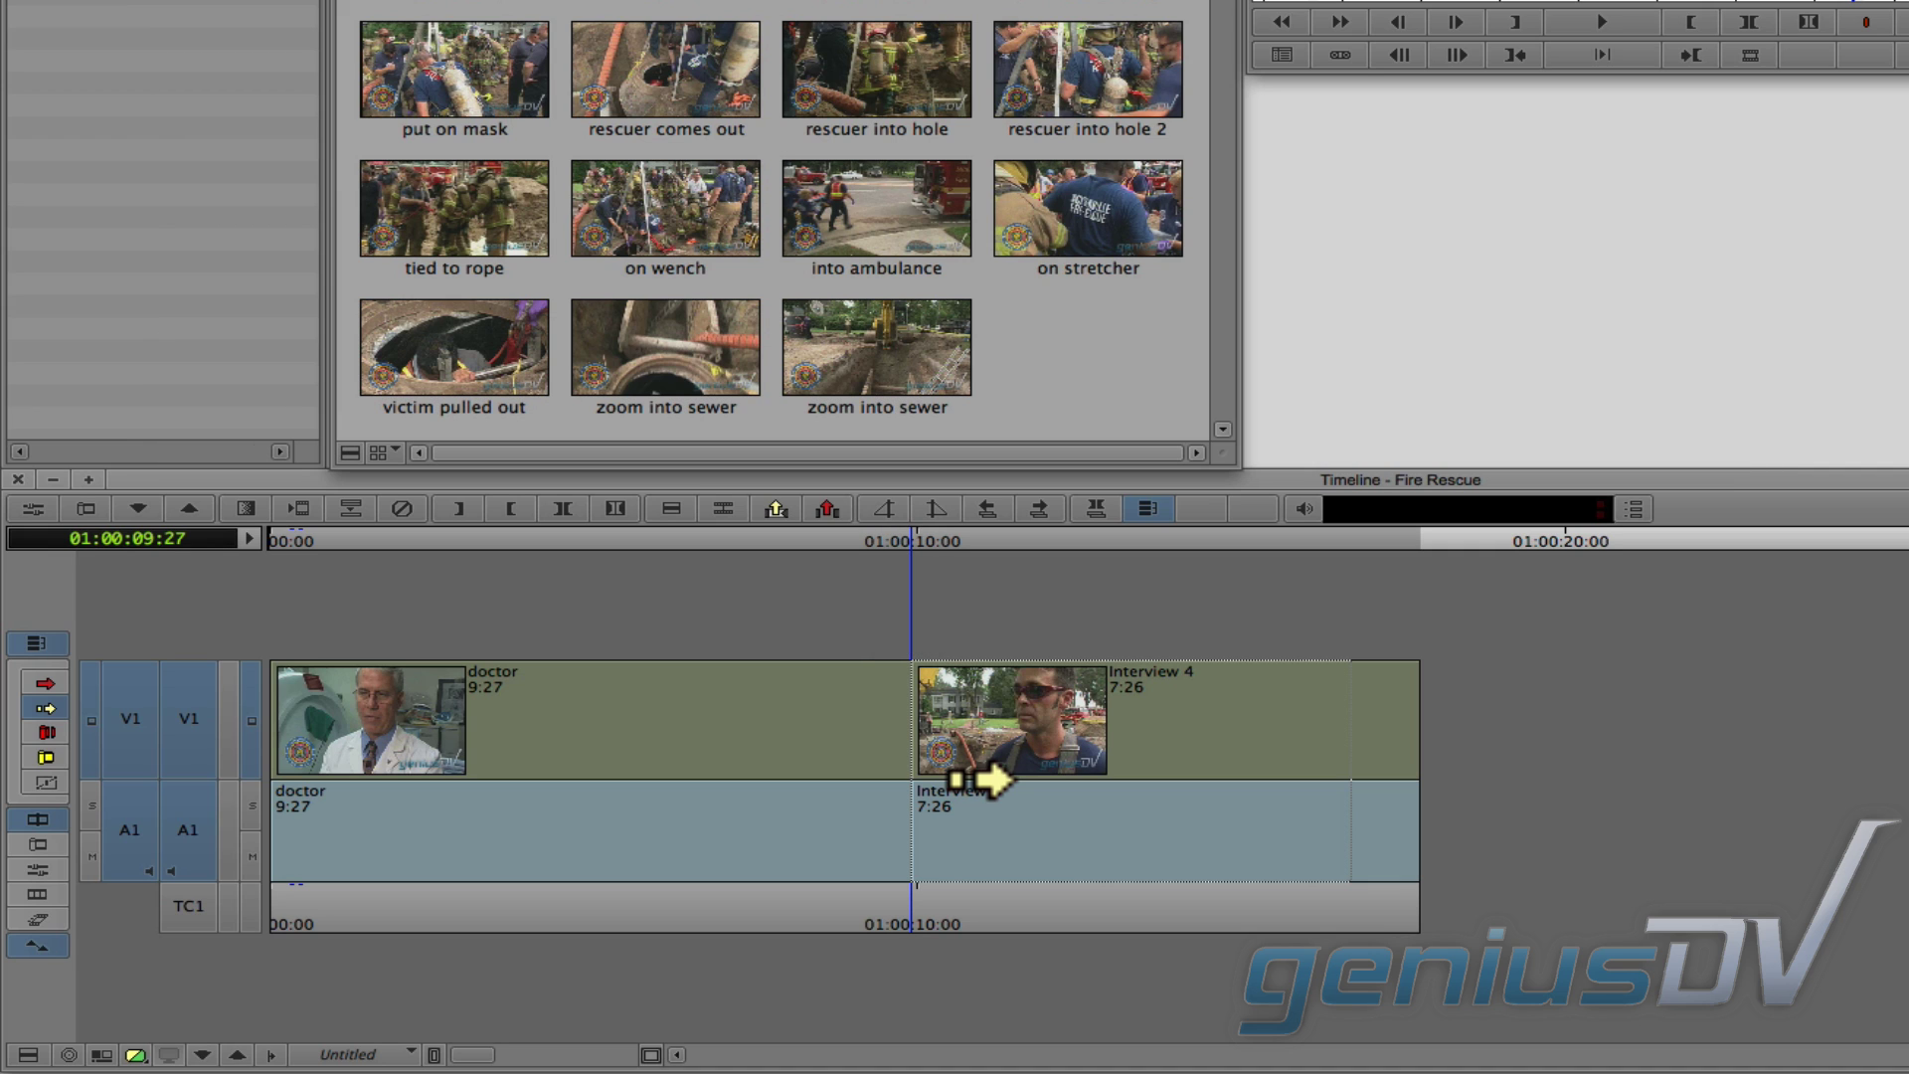
pyautogui.moveTo(990, 780); pyautogui.dragTo(989, 781)
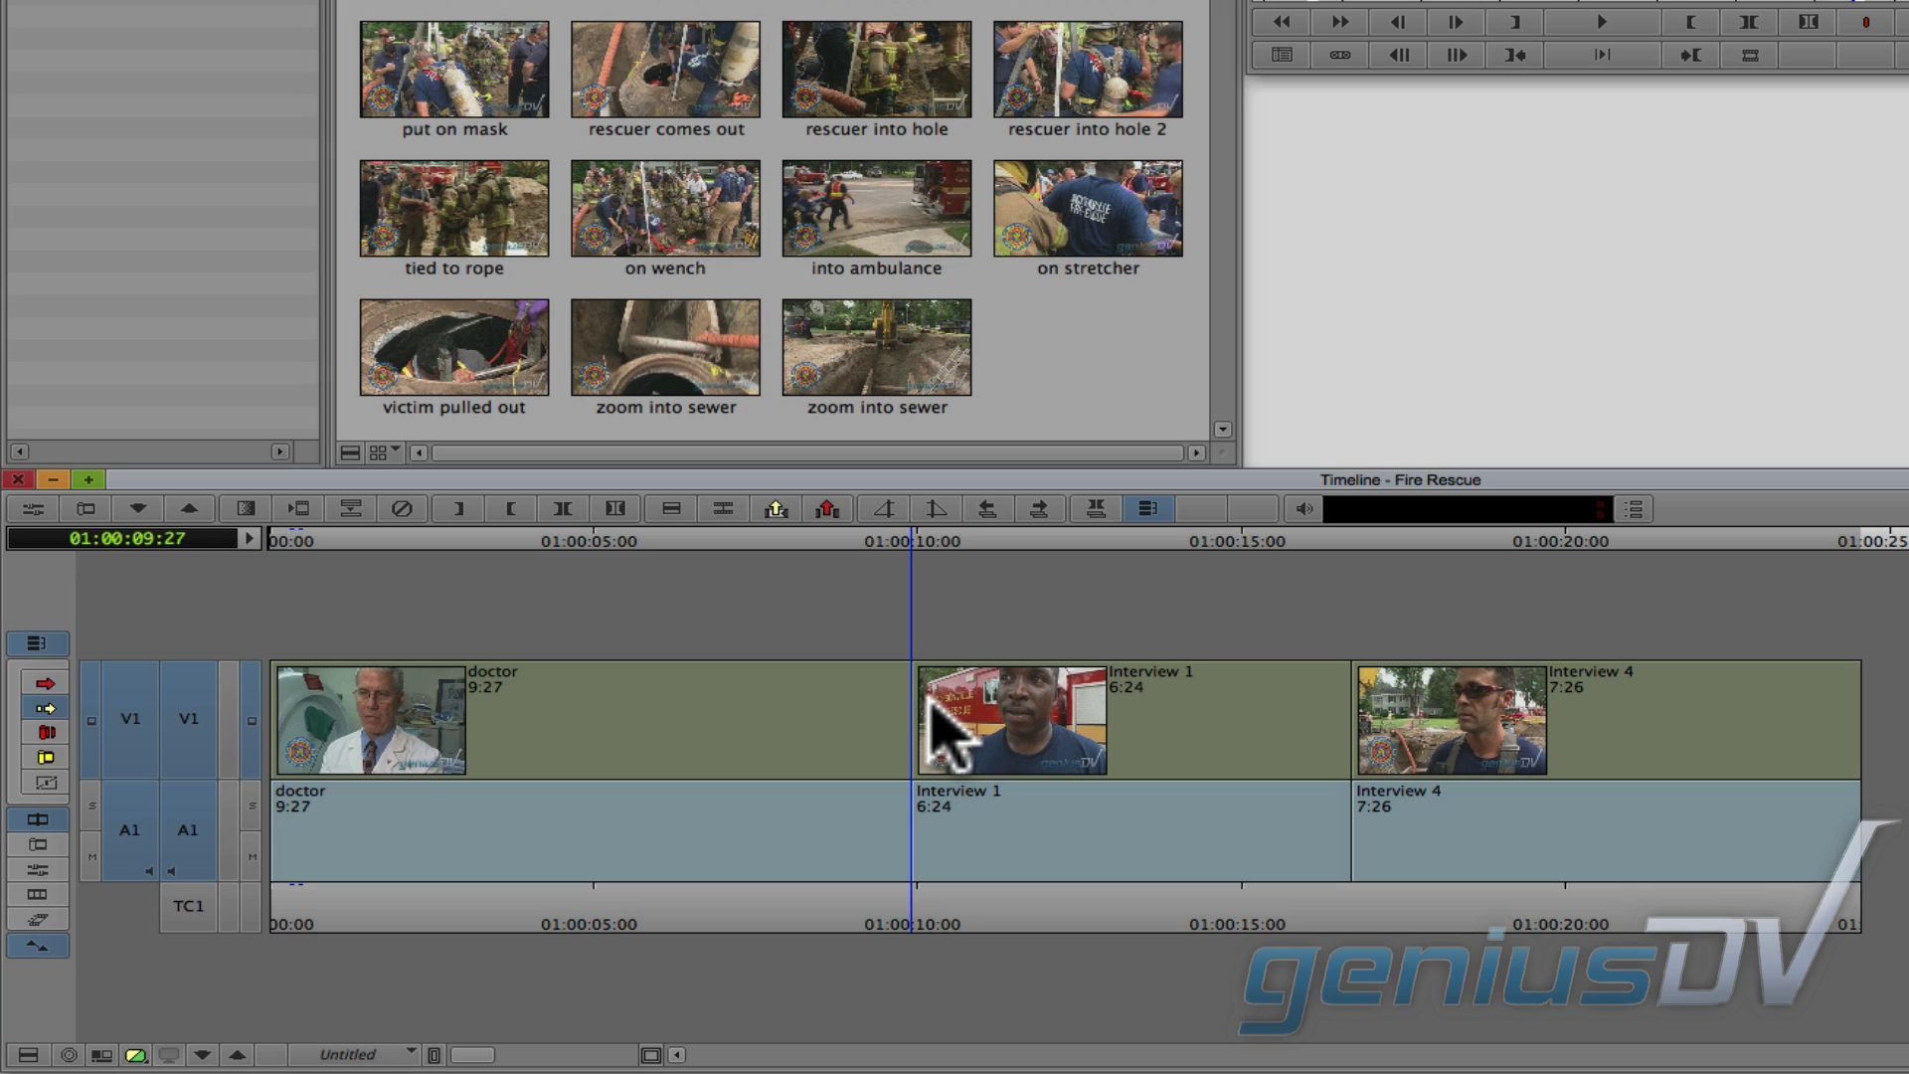
# Play the sequence from late in the doctor clip through Interview 1 into Interview 4 to review the inserted clip
pyautogui.click(832, 929)
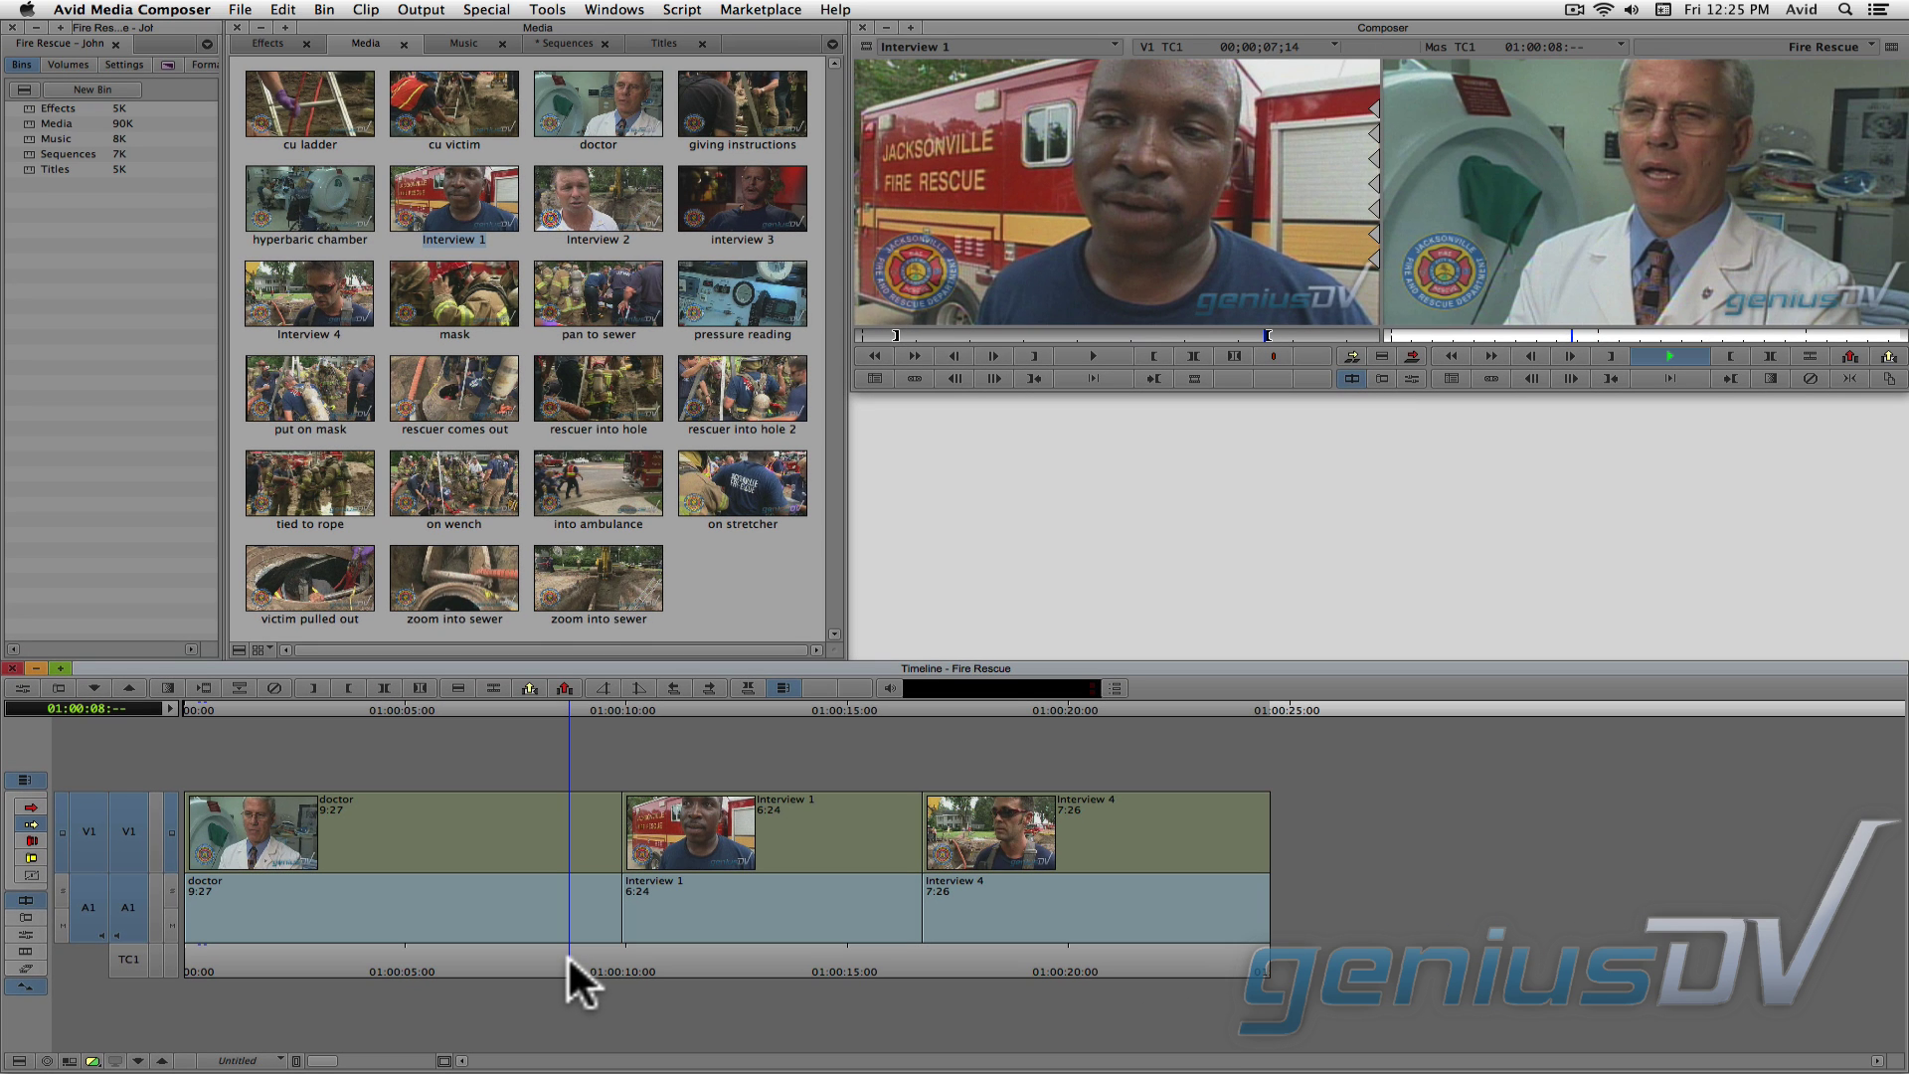
pyautogui.press('space')
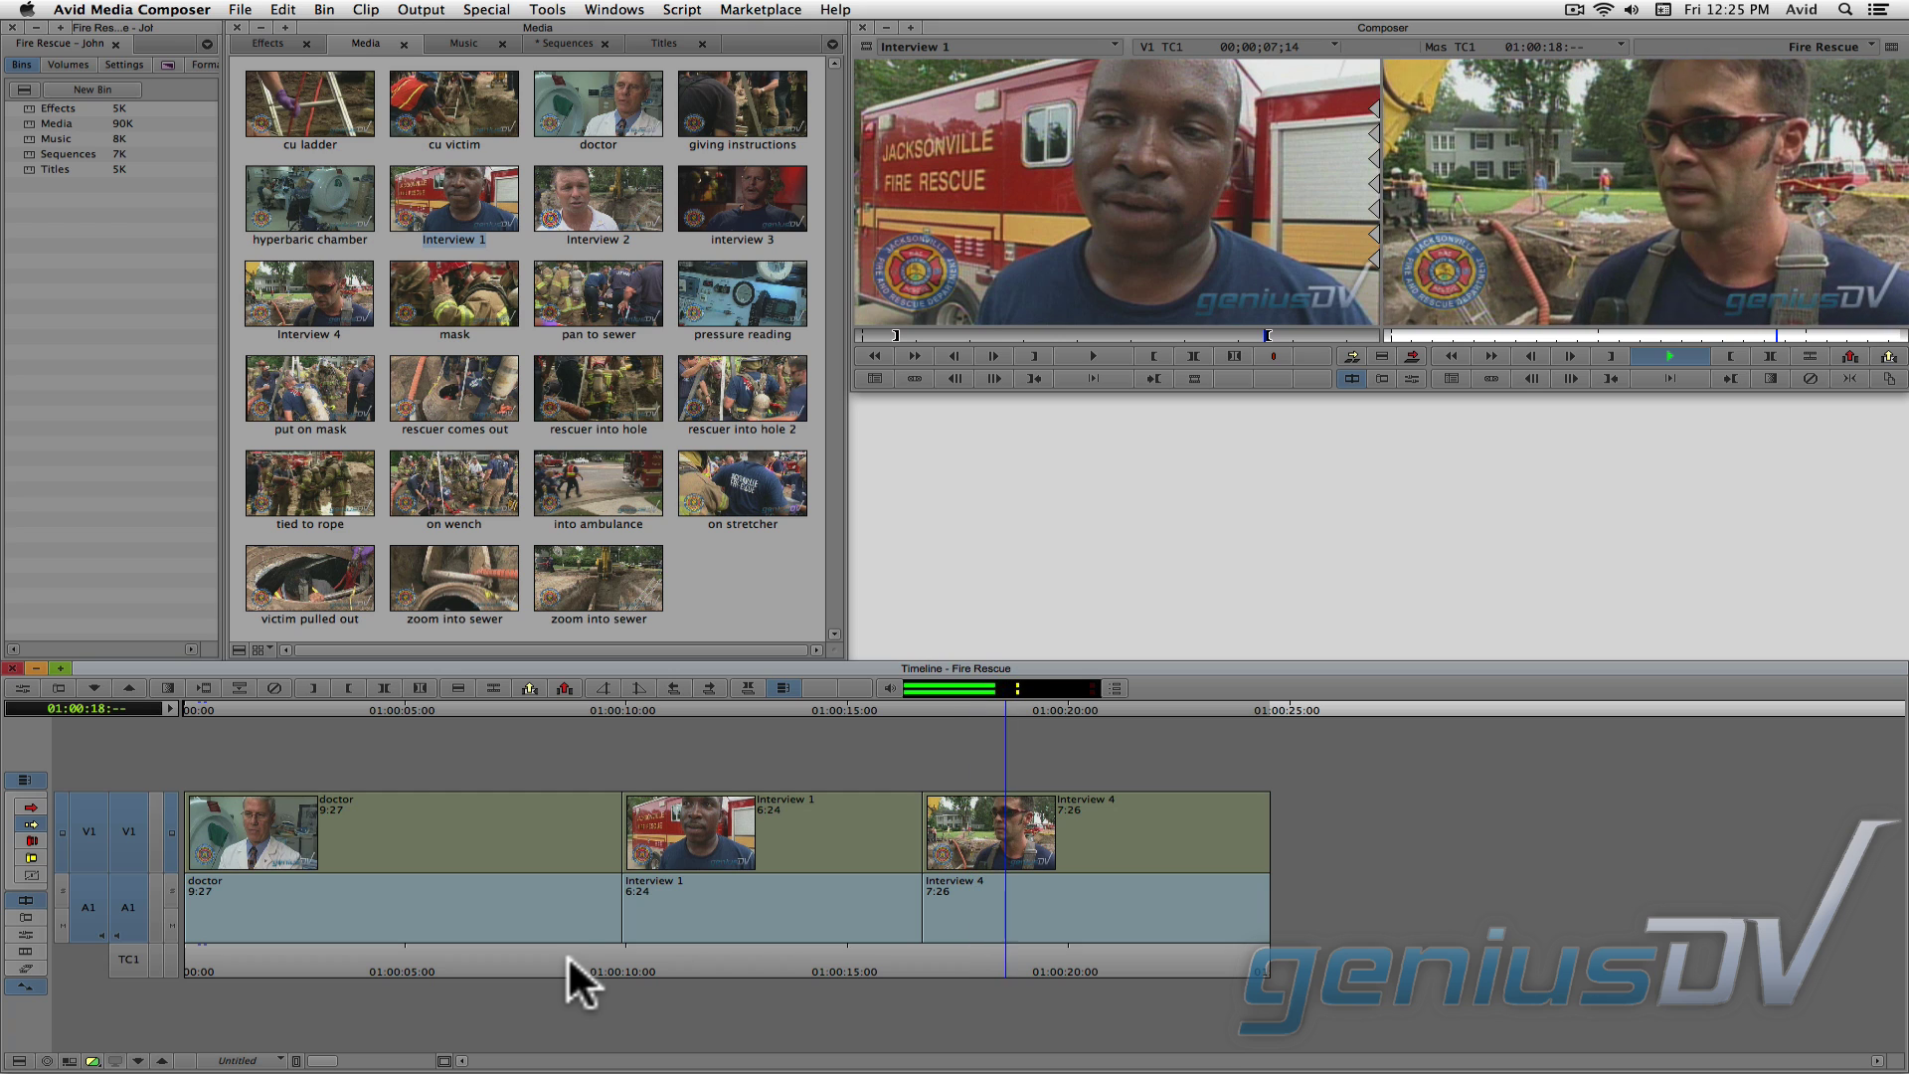
pyautogui.press('space')
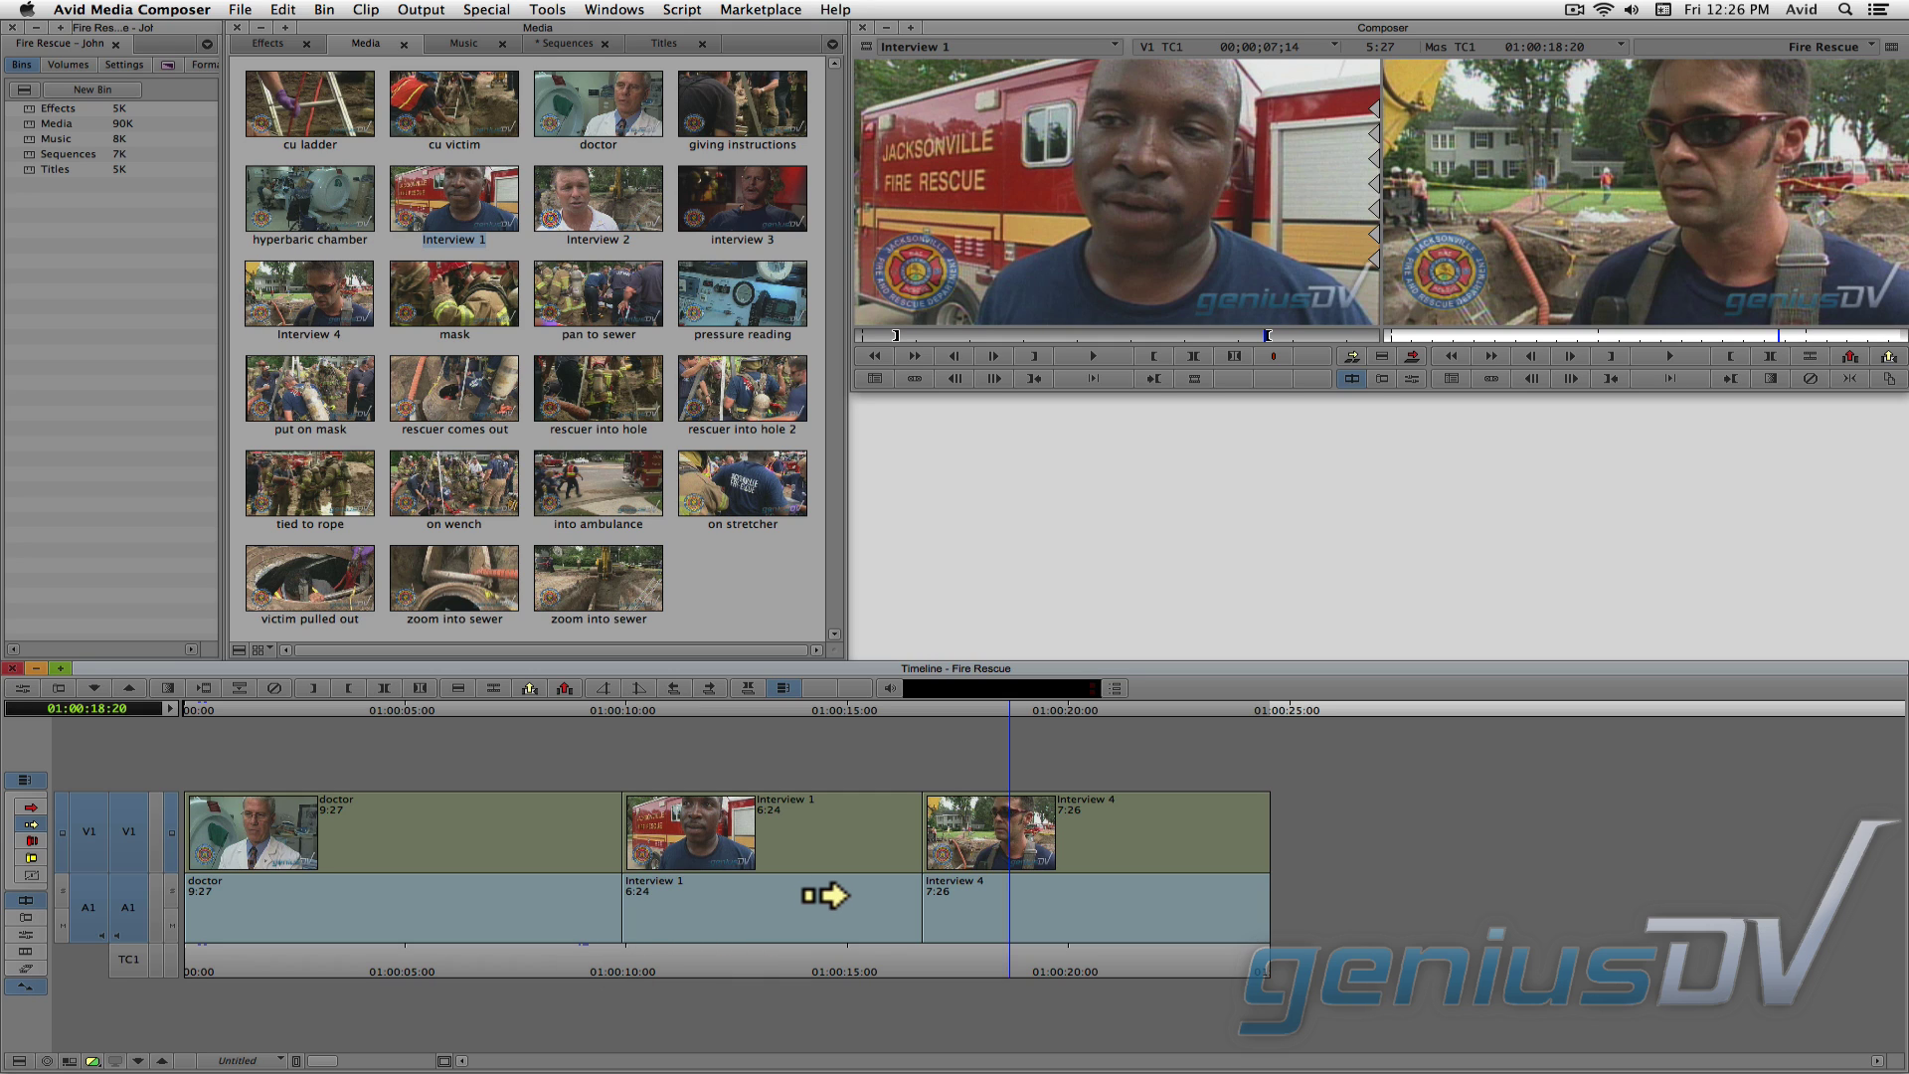
# Delete the Interview 1 segment from the timeline and undo the deletion
pyautogui.click(825, 896)
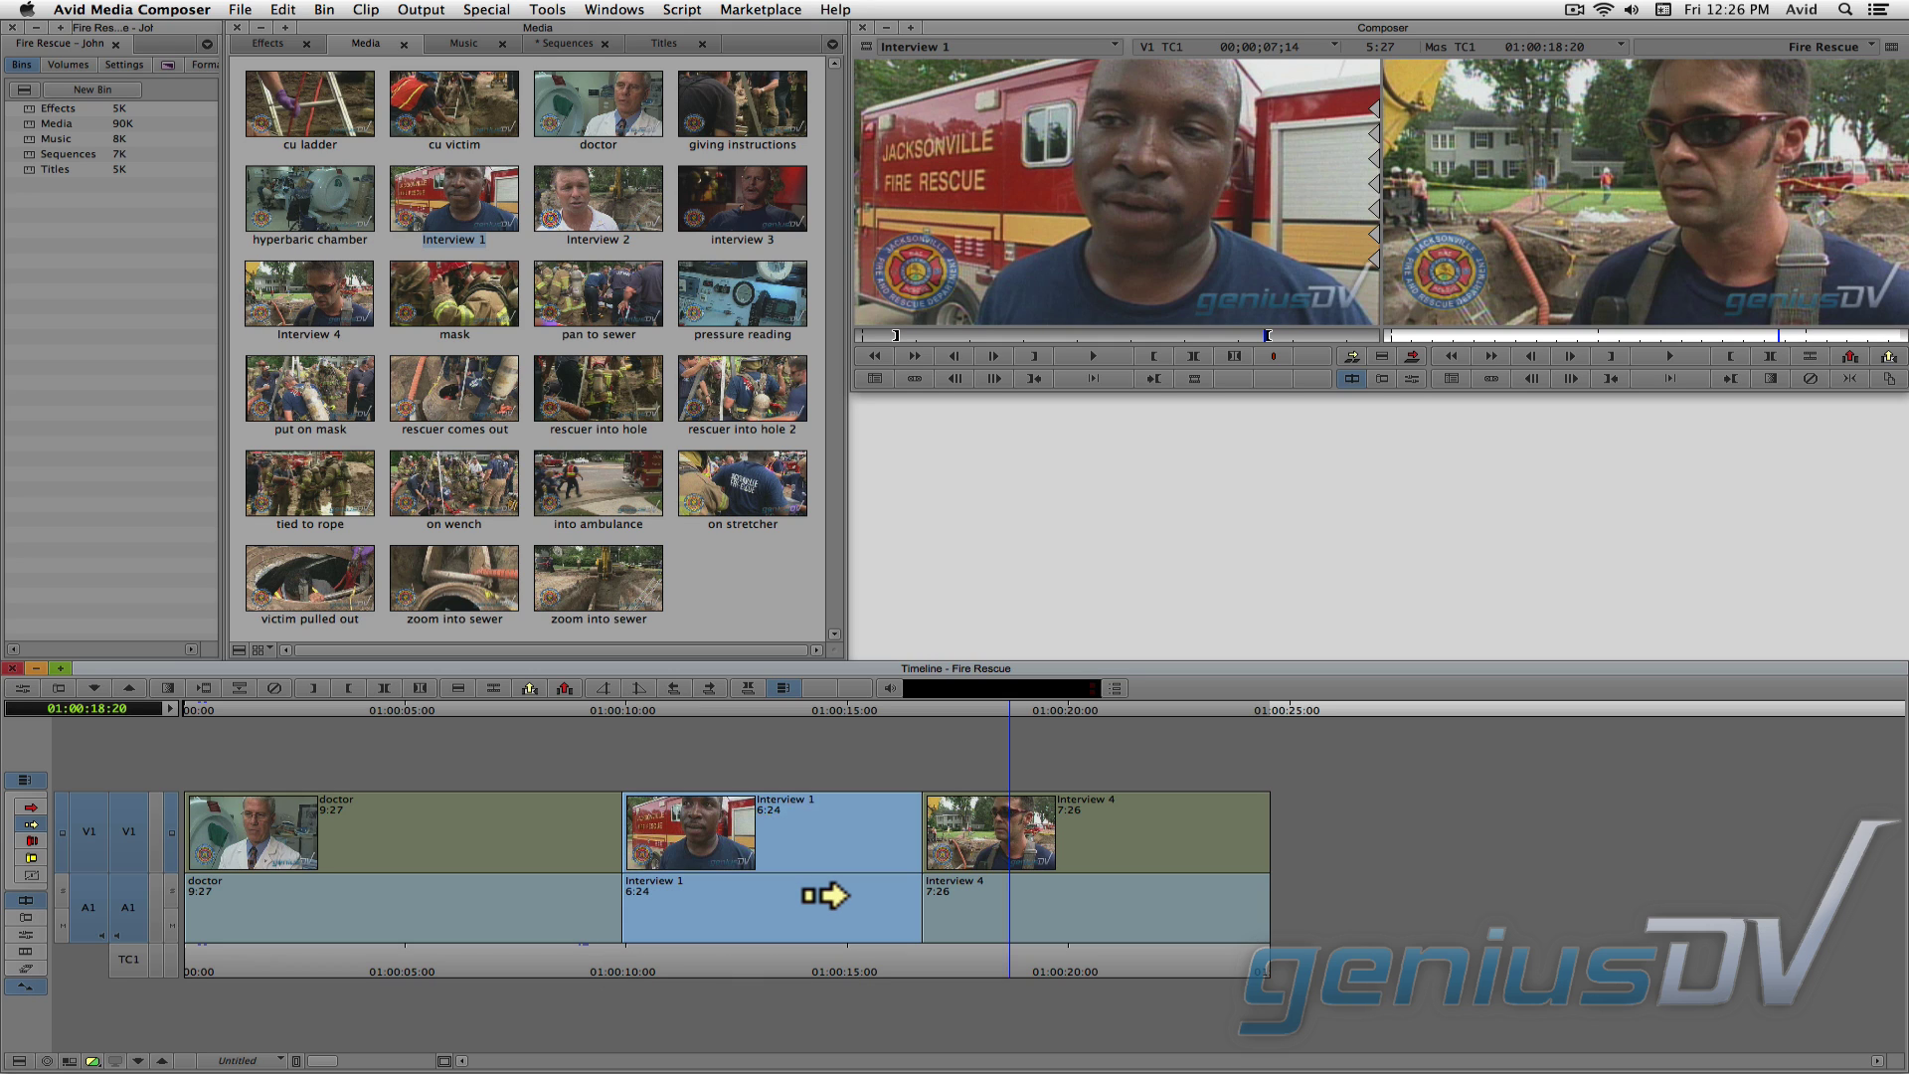
pyautogui.press('Delete')
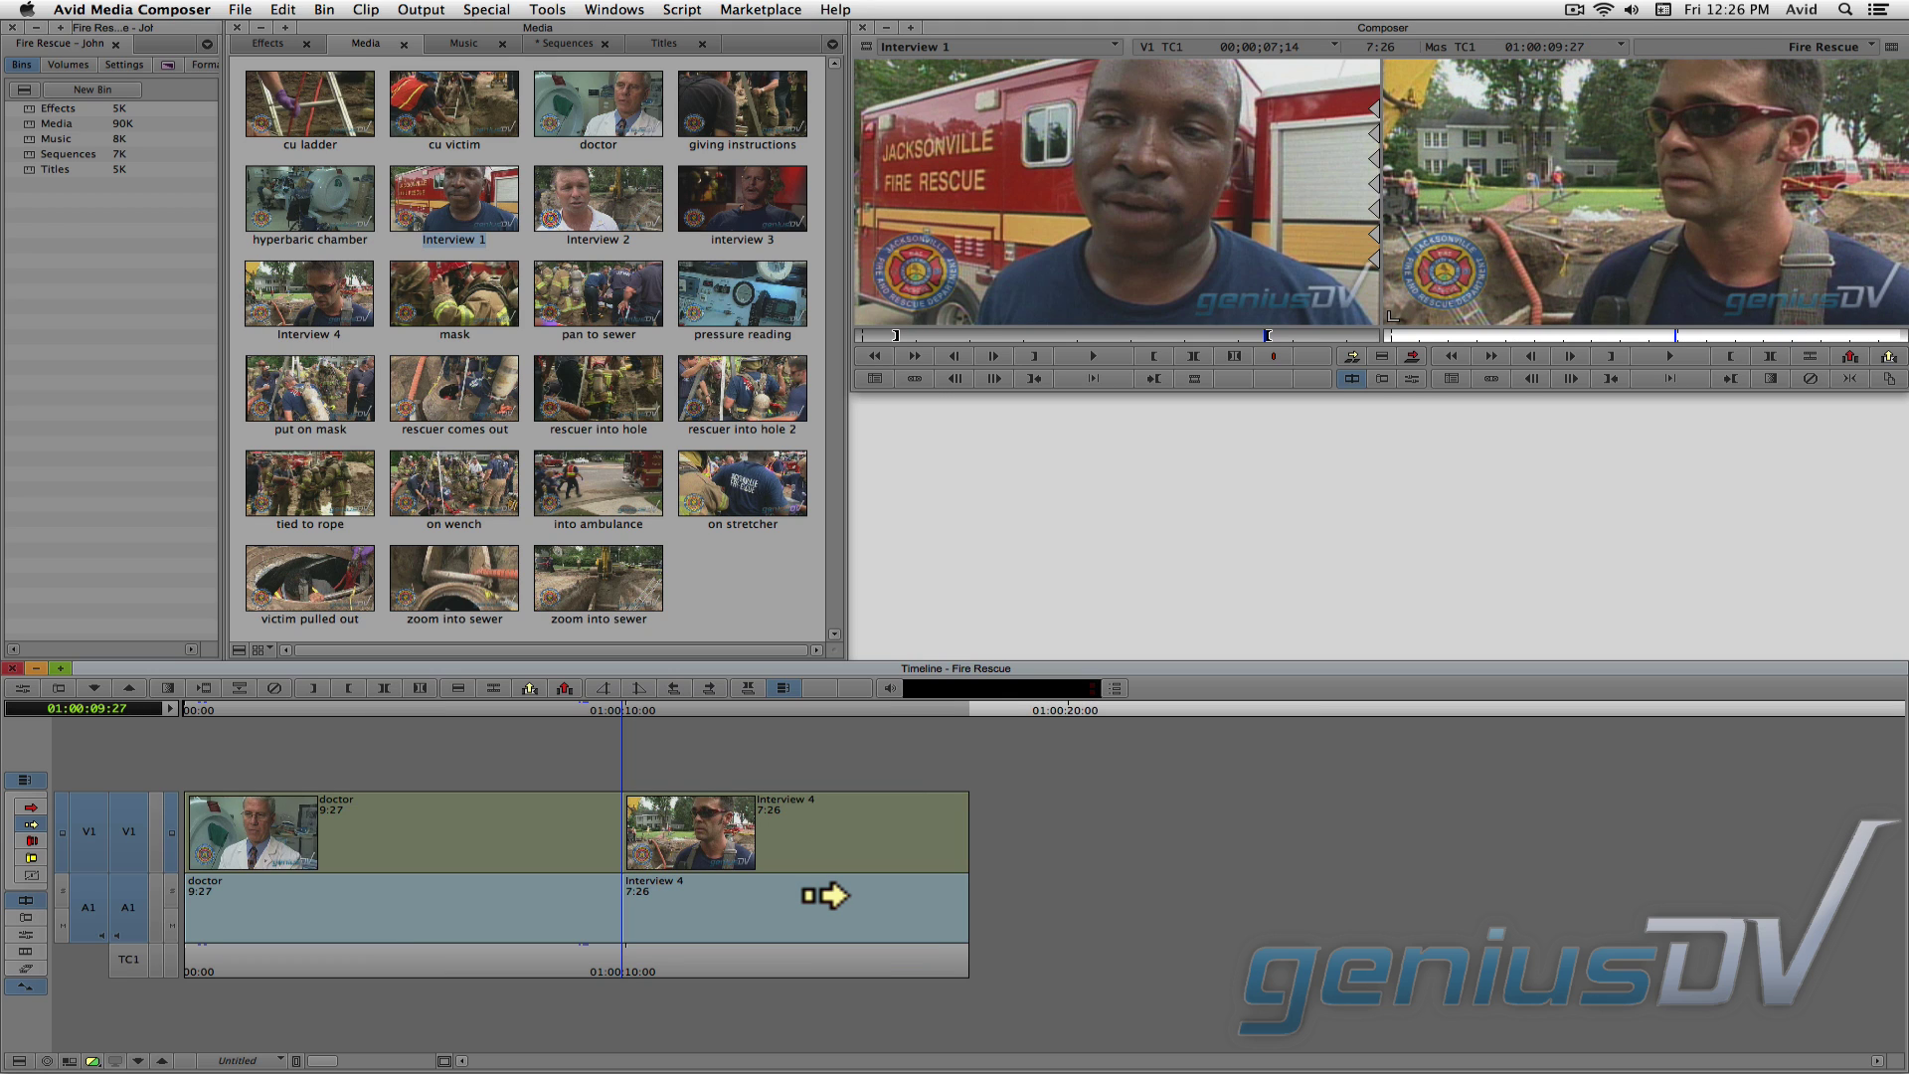
pyautogui.press('super+z')
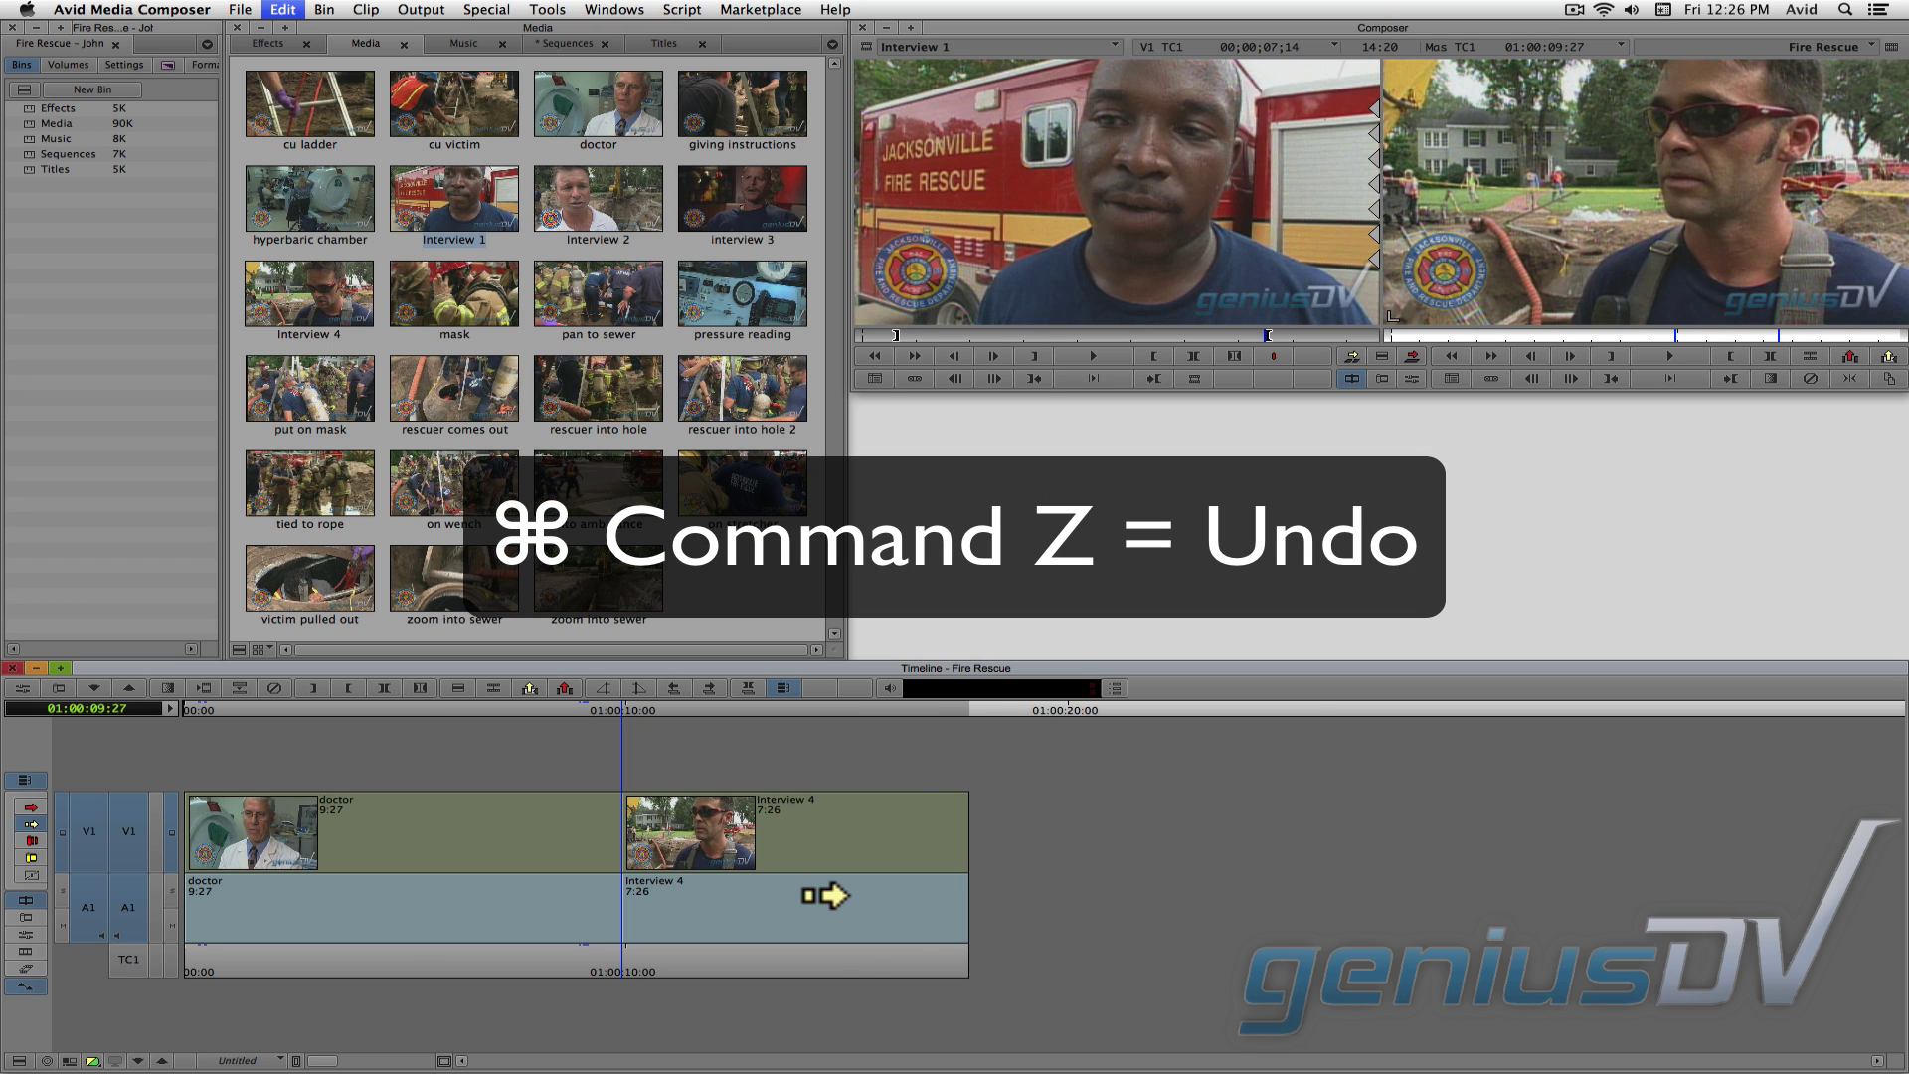
pyautogui.press('super+z')
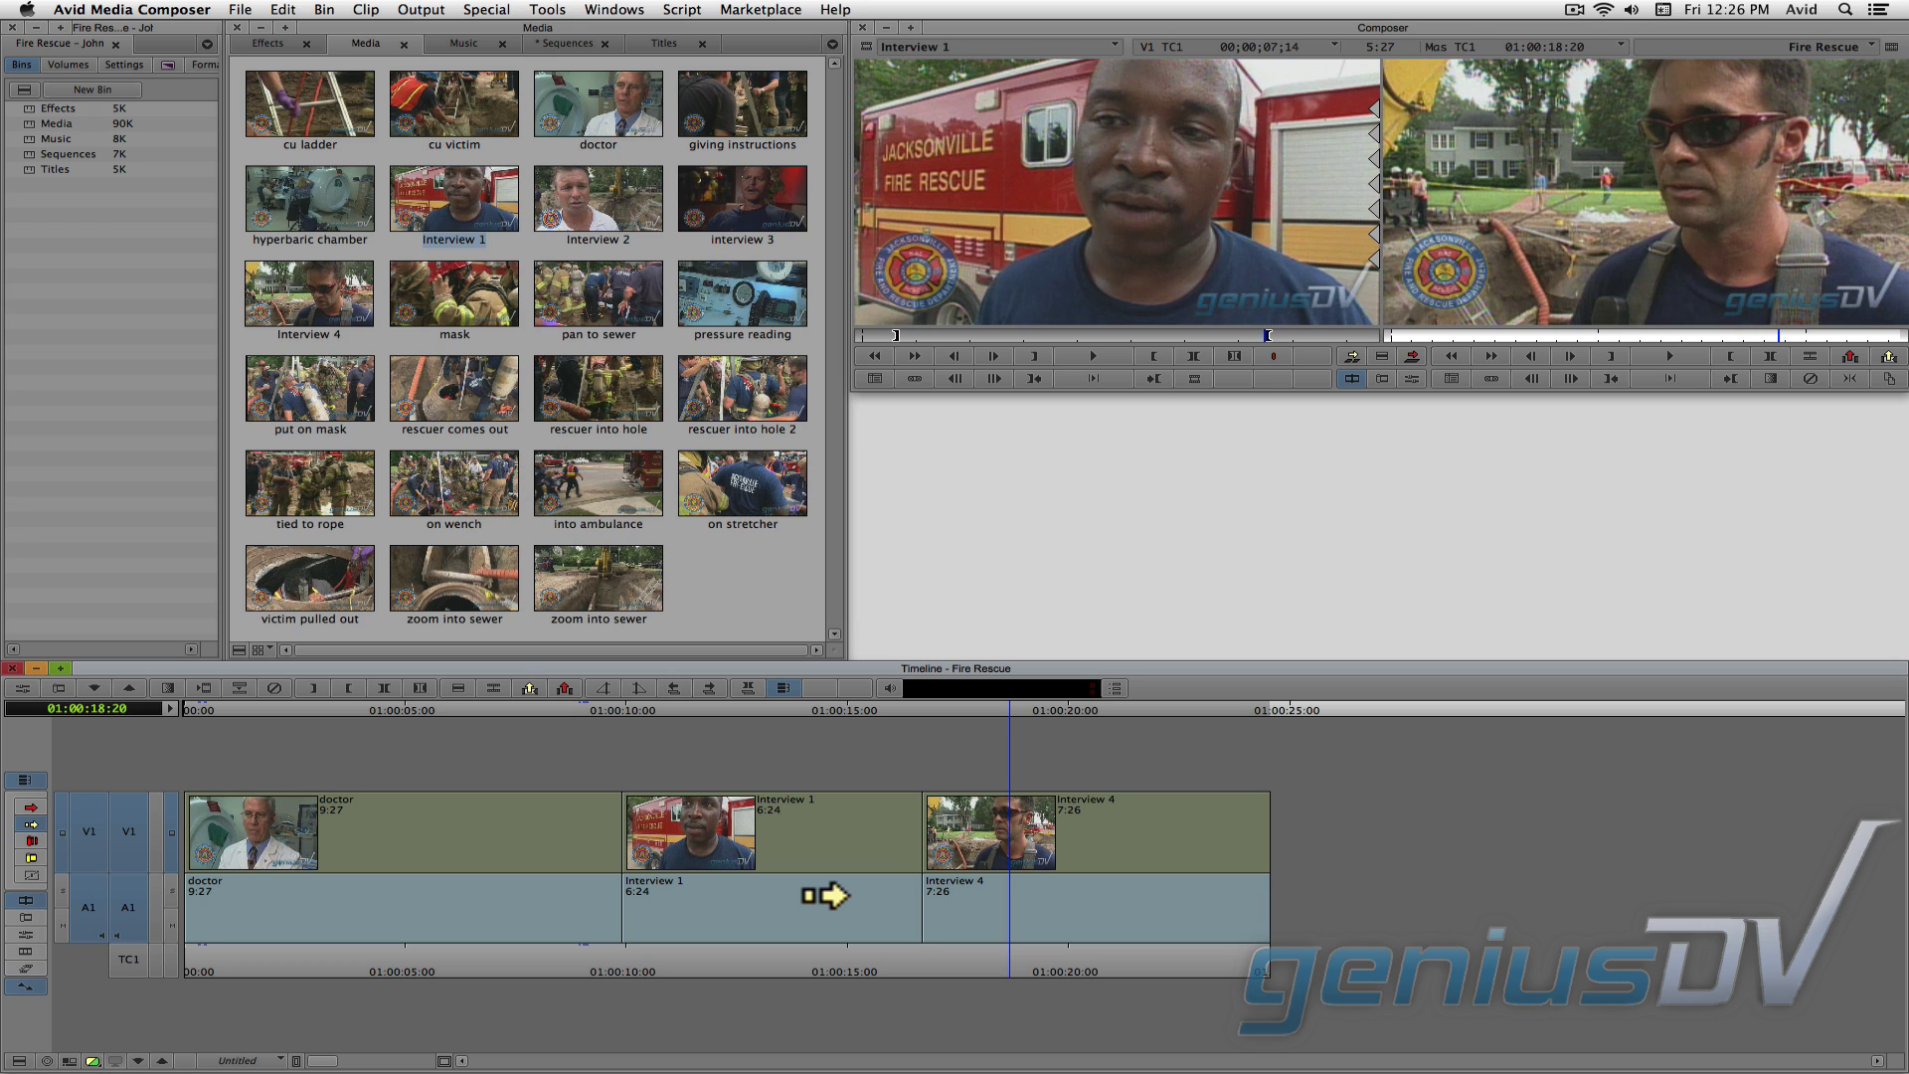
# Load Interview 2, add its marked section after Interview 4 in the timeline and play the sequence from late in the doctor clip
pyautogui.click(594, 217)
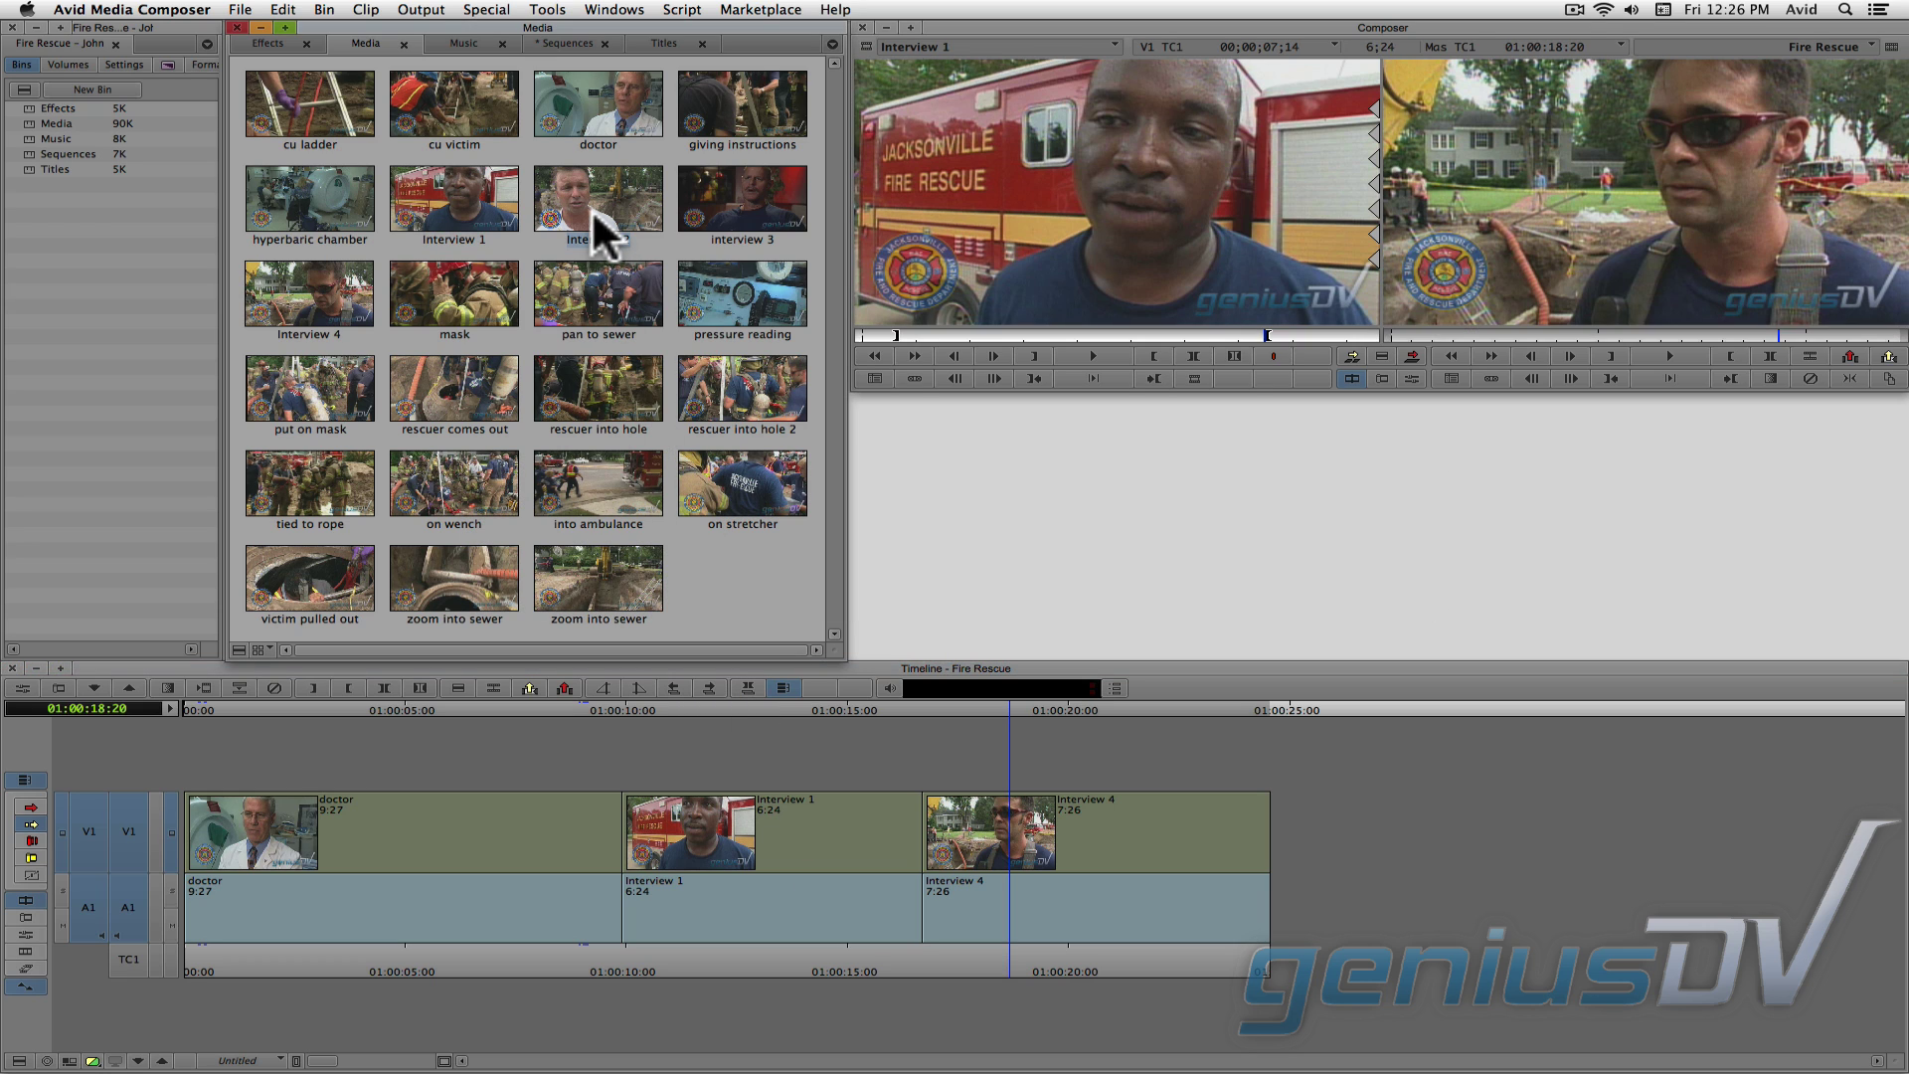
pyautogui.doubleClick(594, 217)
pyautogui.moveTo(1178, 482); pyautogui.dragTo(1304, 817)
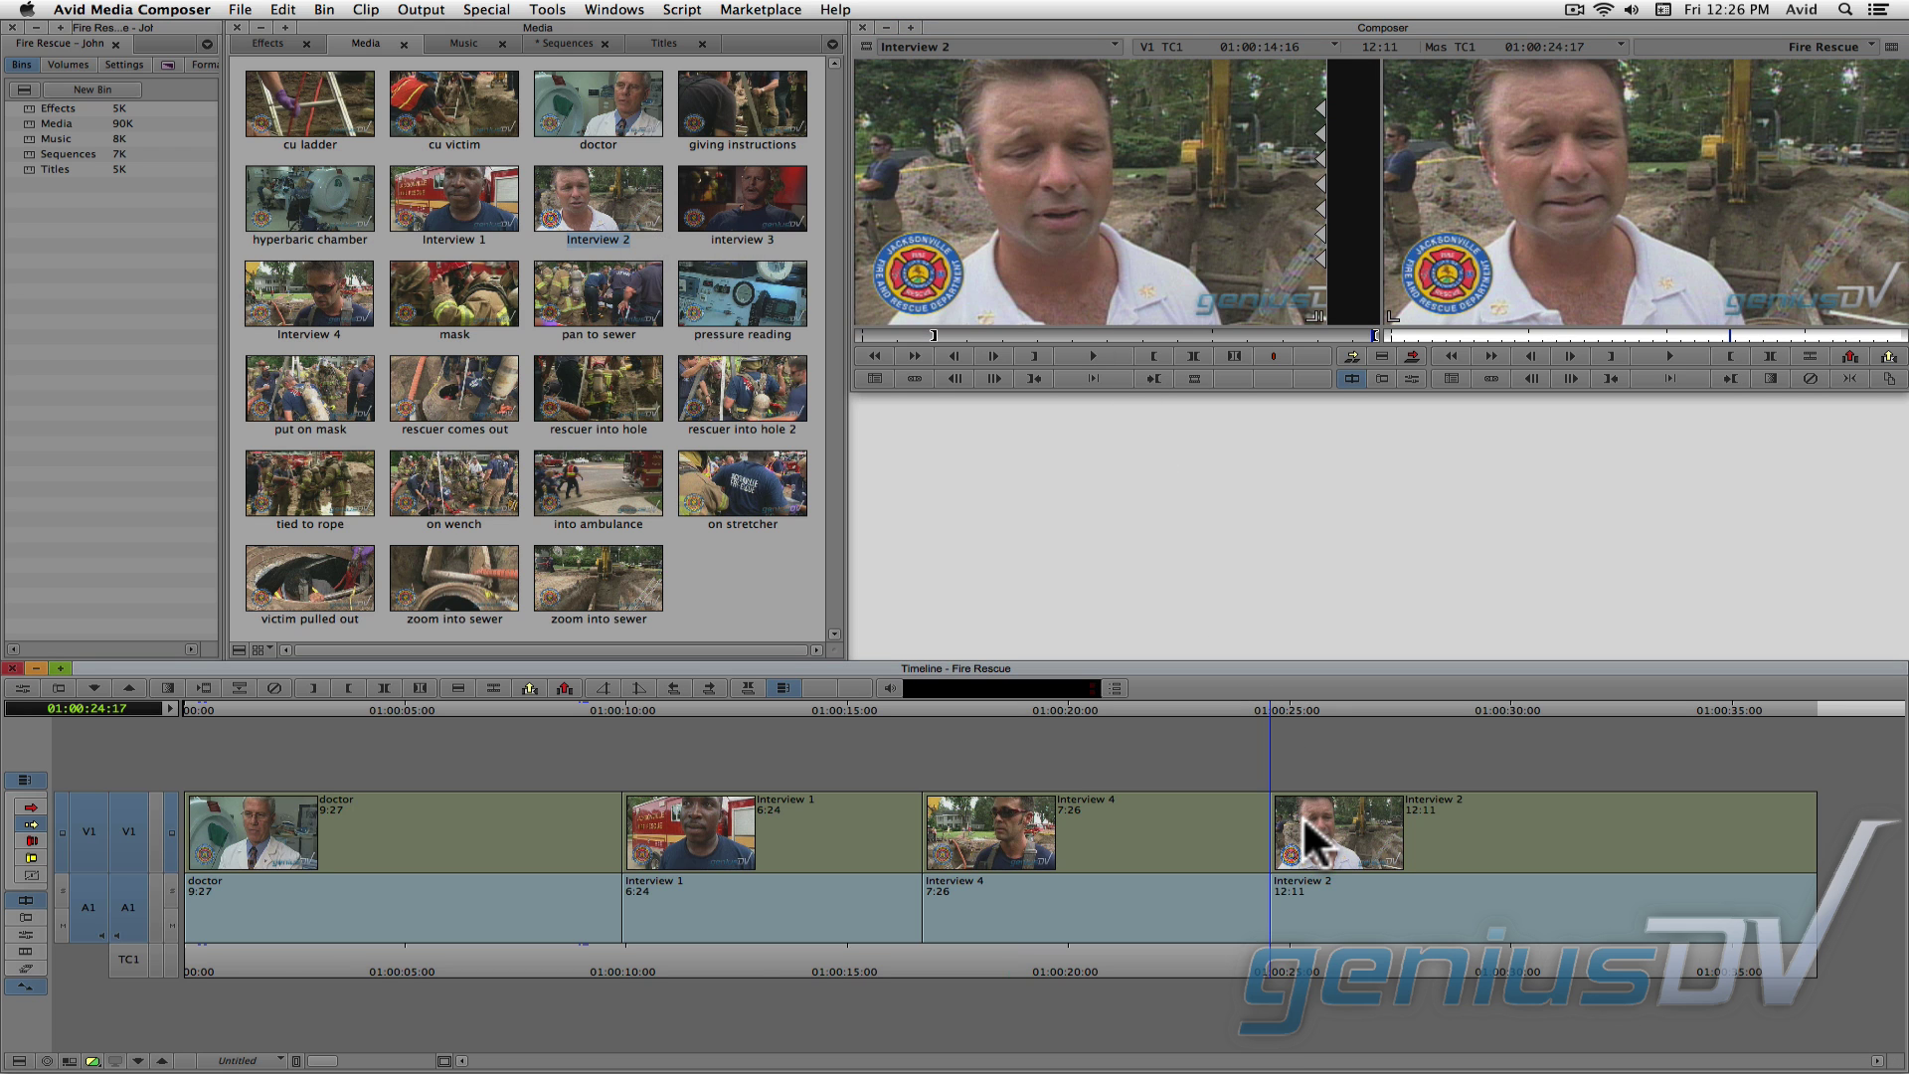
pyautogui.moveTo(596, 957); pyautogui.dragTo(531, 946)
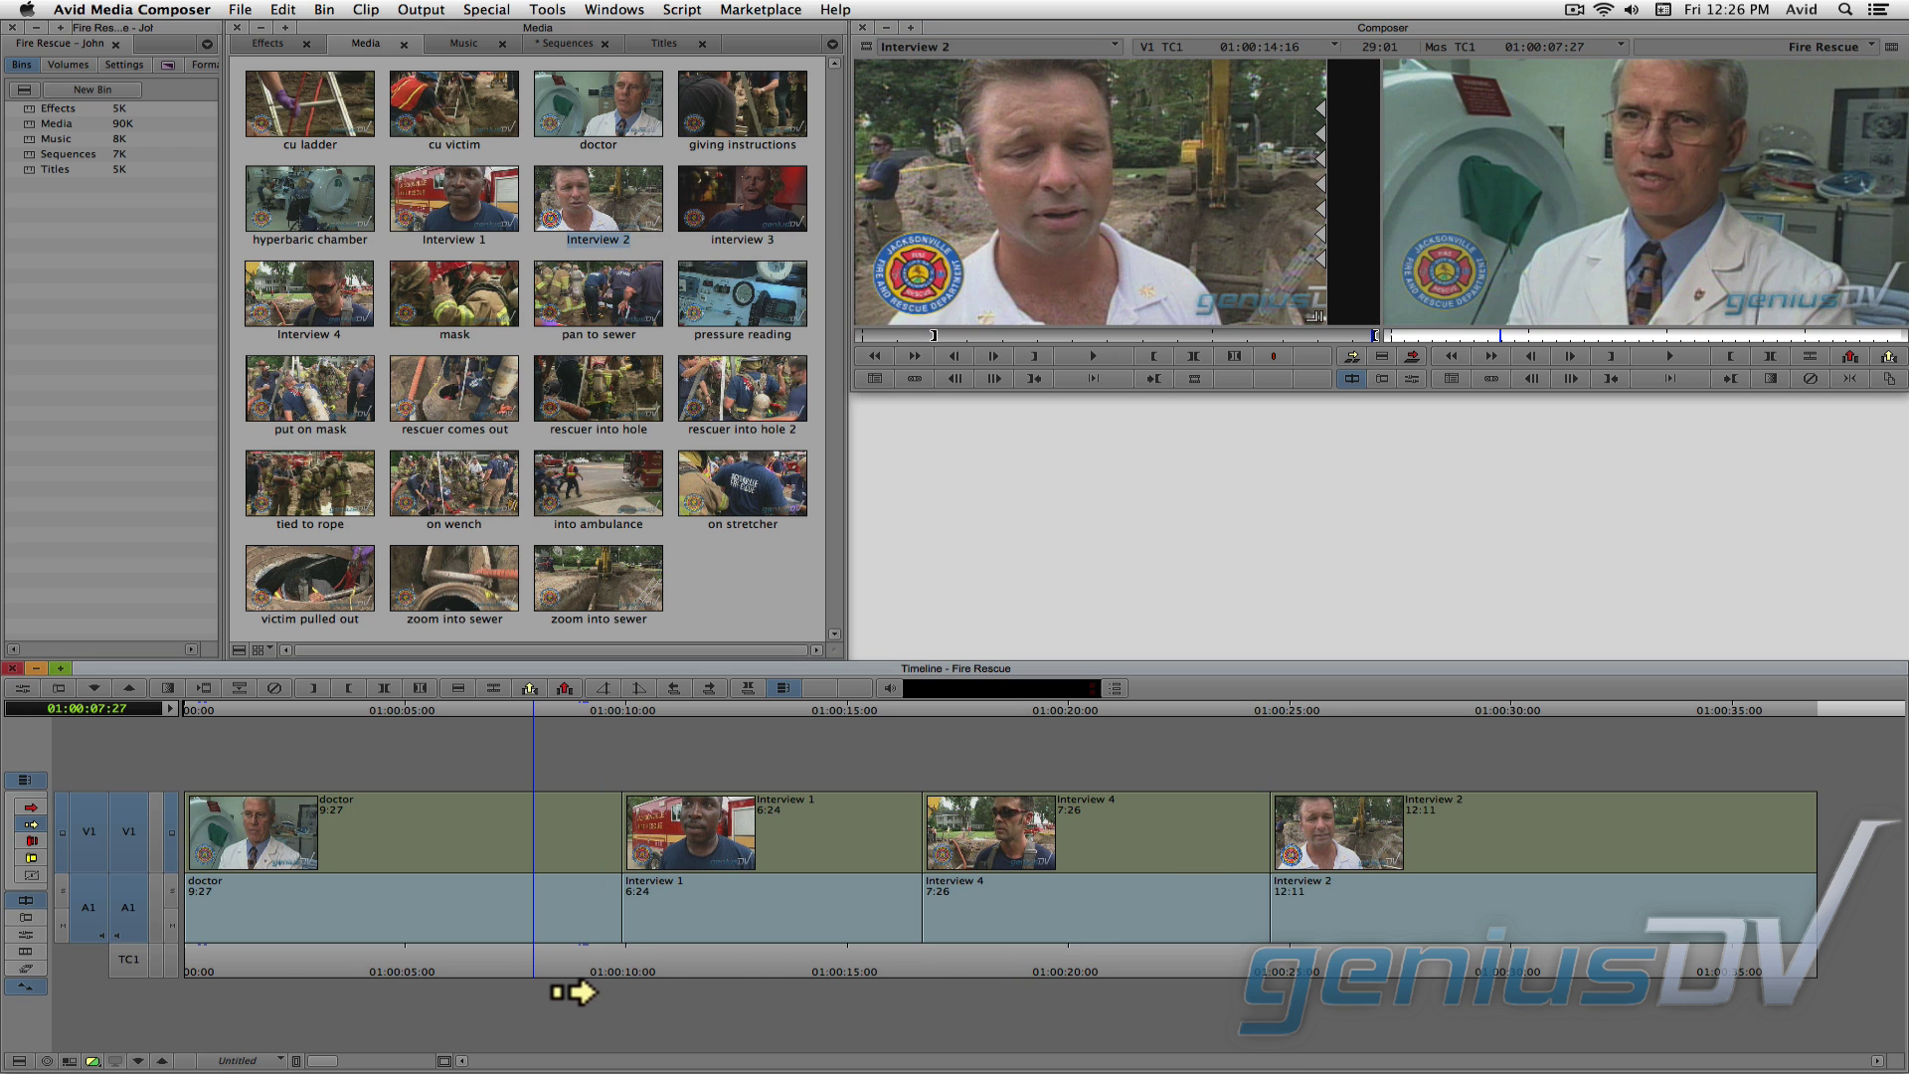
pyautogui.press('space')
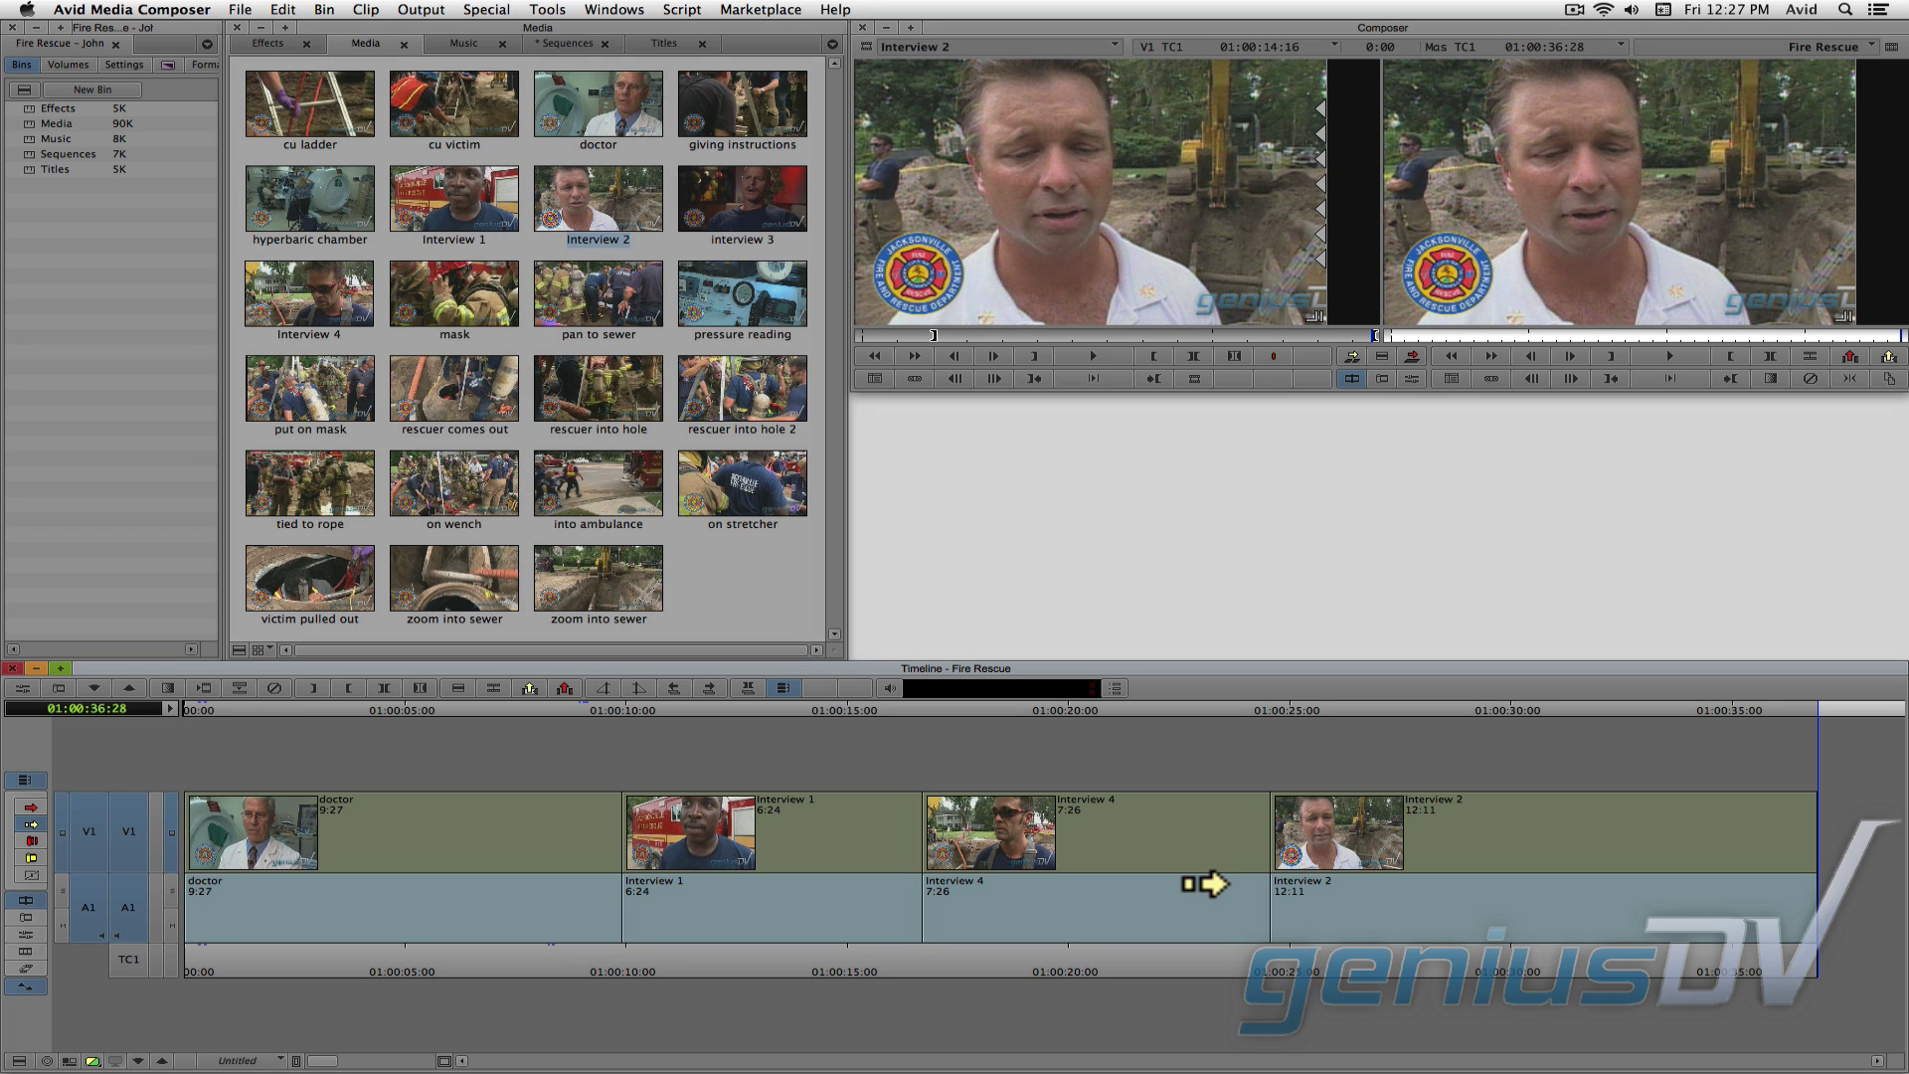
# Move the Interview 4 segment ahead of Interview 1 in the timeline and play the sequence from its beginning
pyautogui.click(1206, 883)
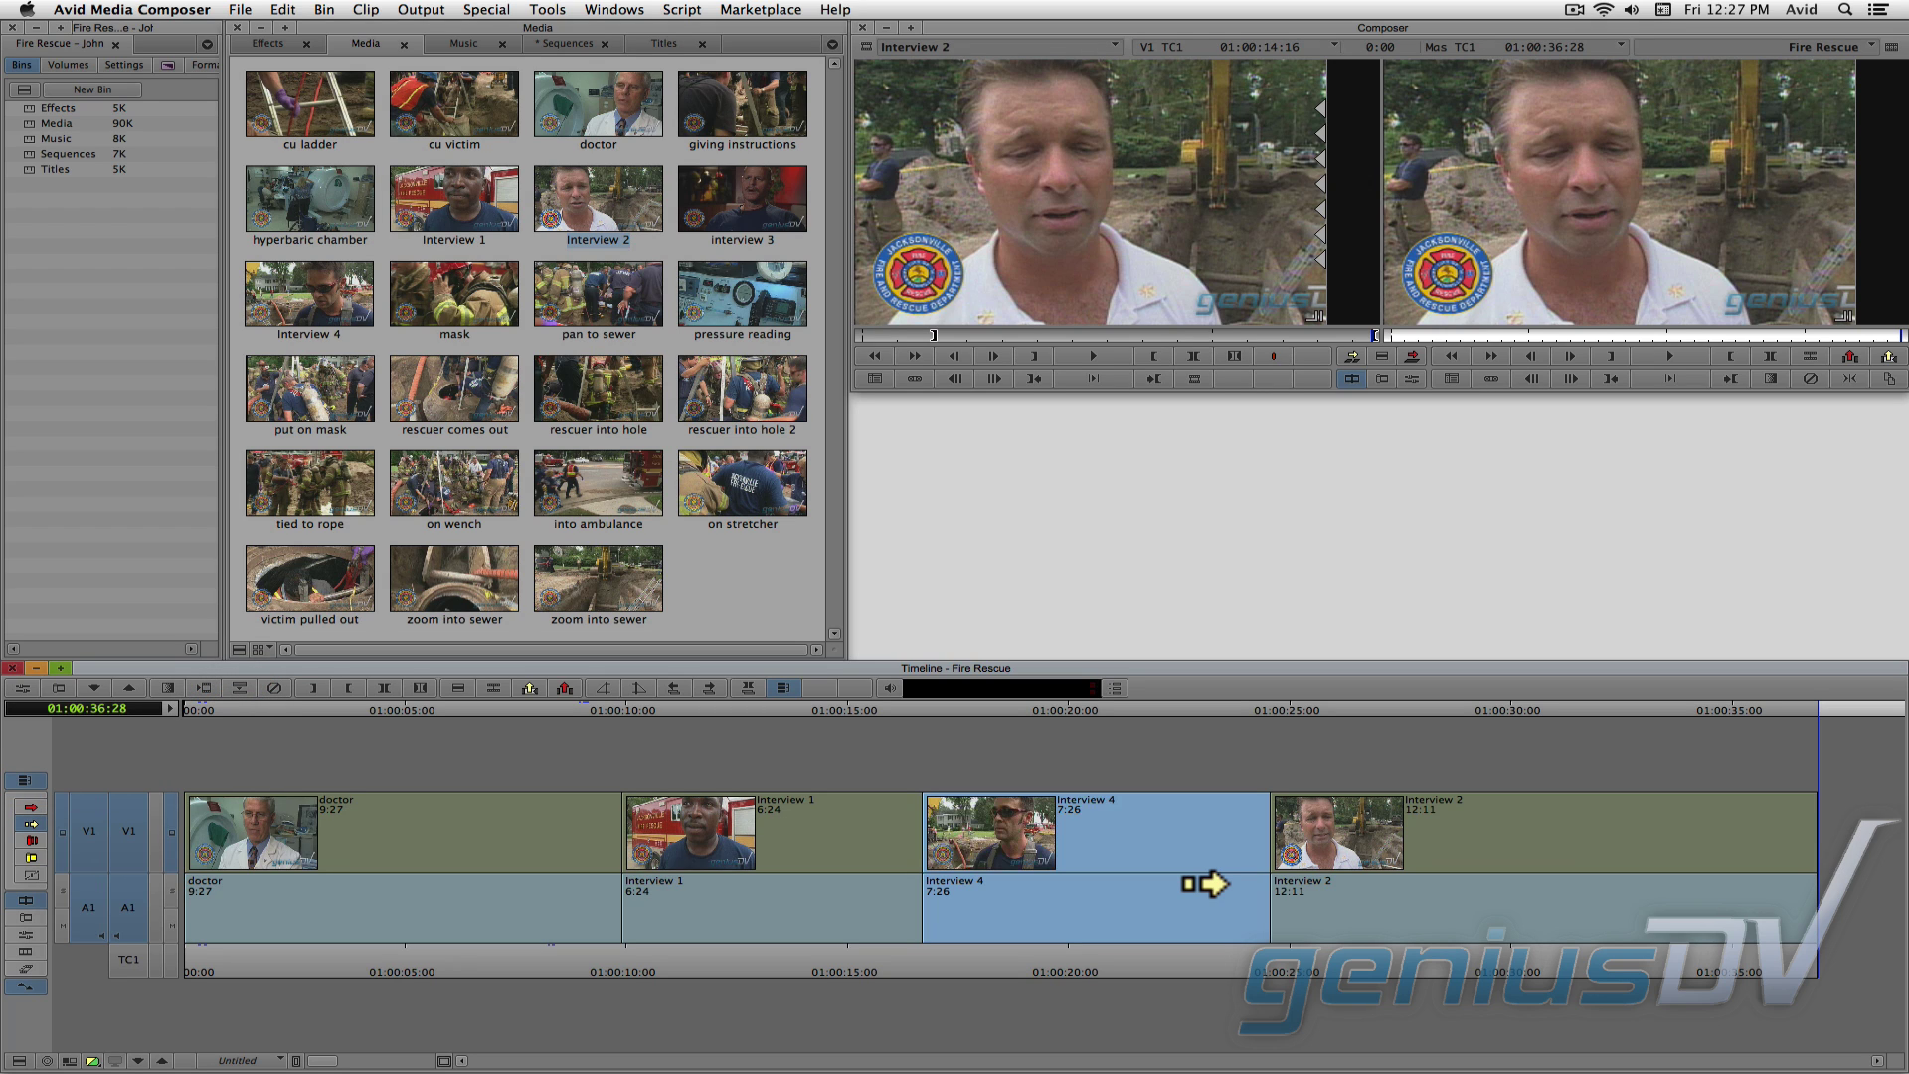
pyautogui.moveTo(1206, 884); pyautogui.dragTo(905, 900)
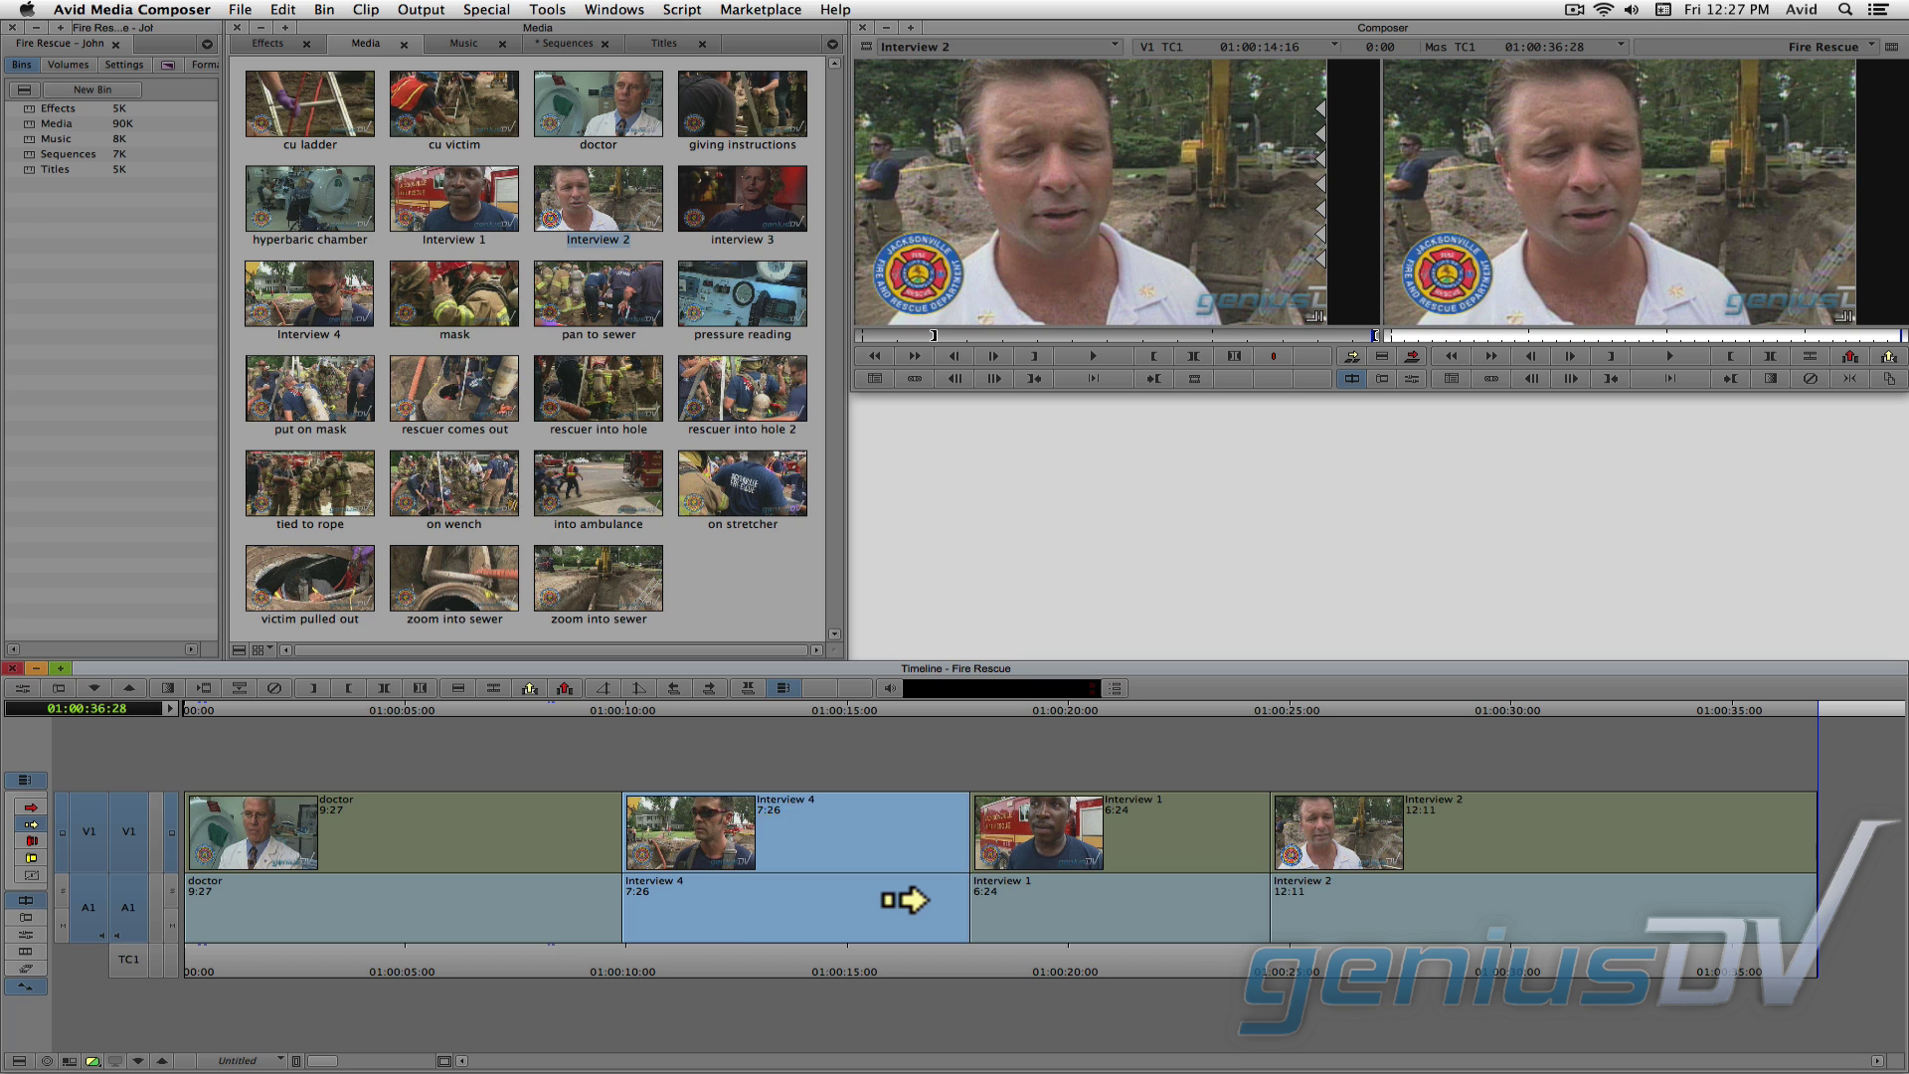
pyautogui.moveTo(746, 951); pyautogui.dragTo(106, 952)
pyautogui.press('space')
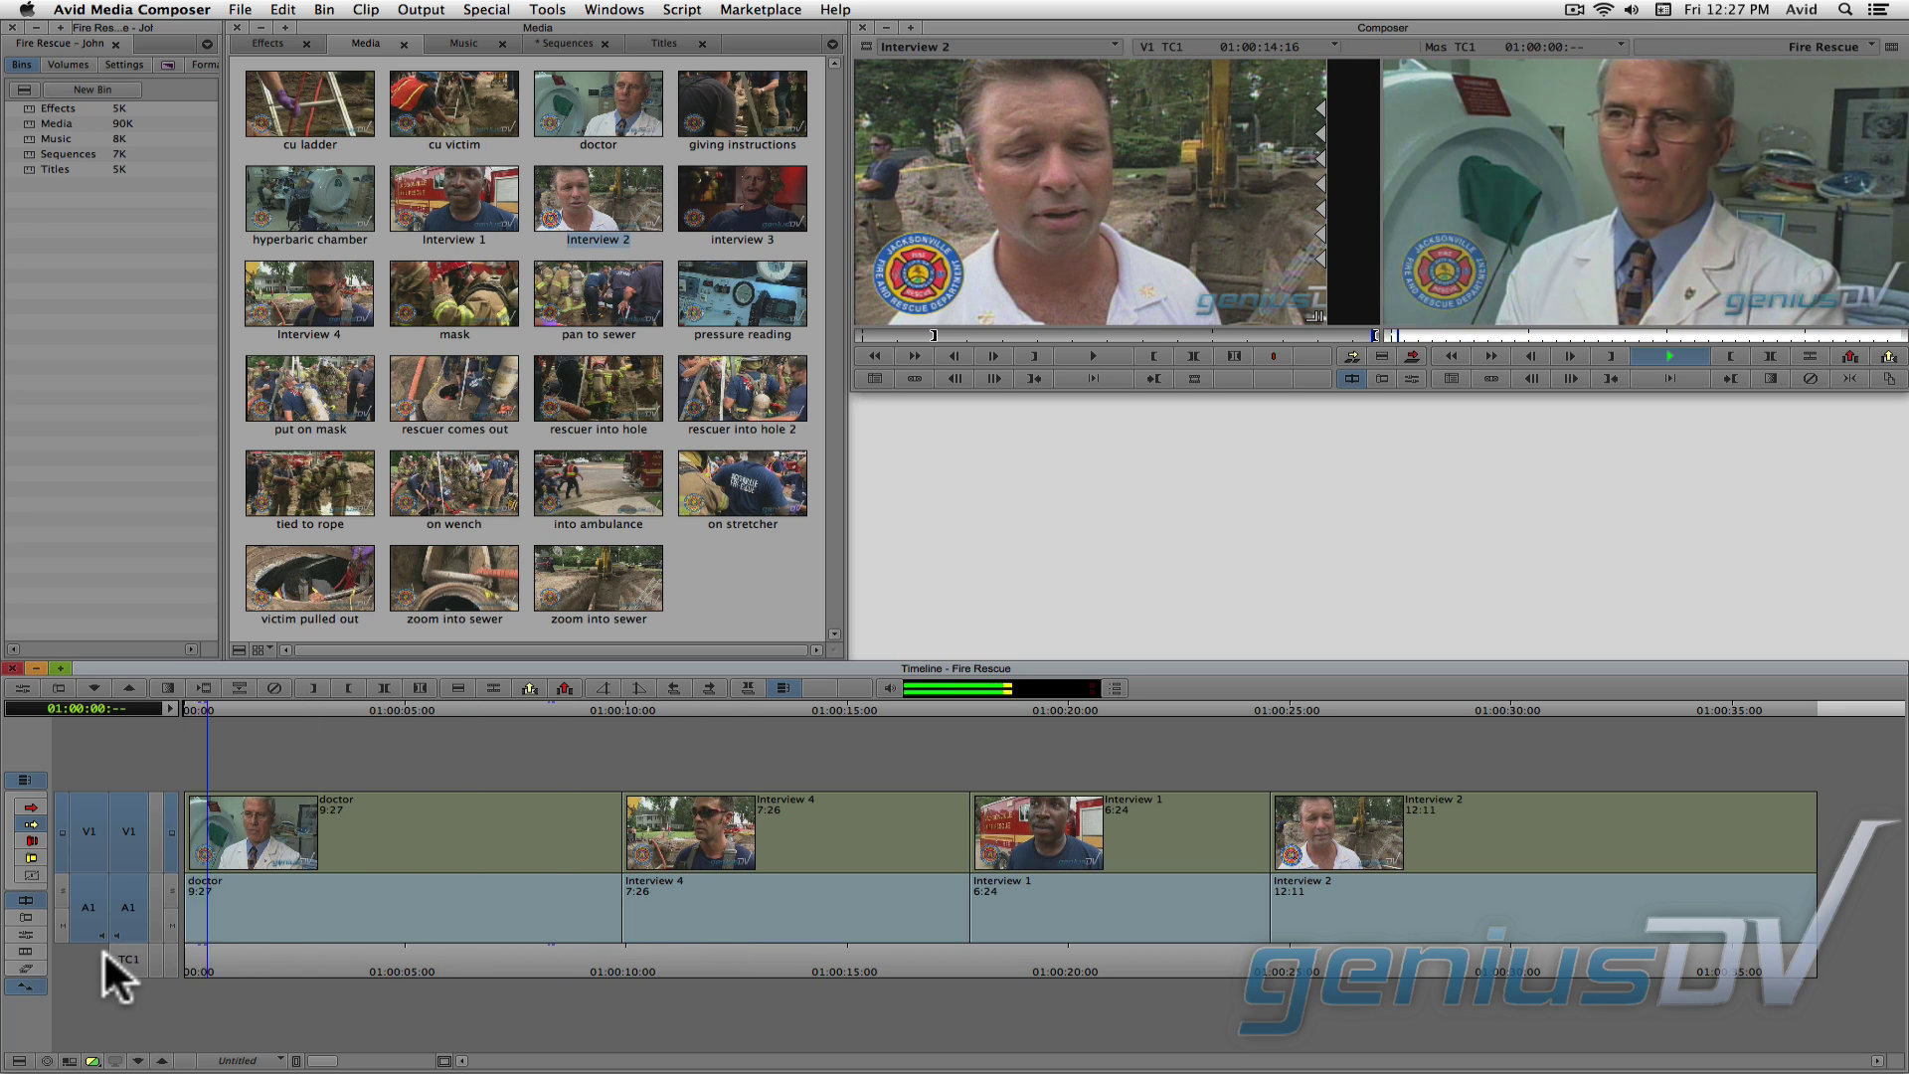